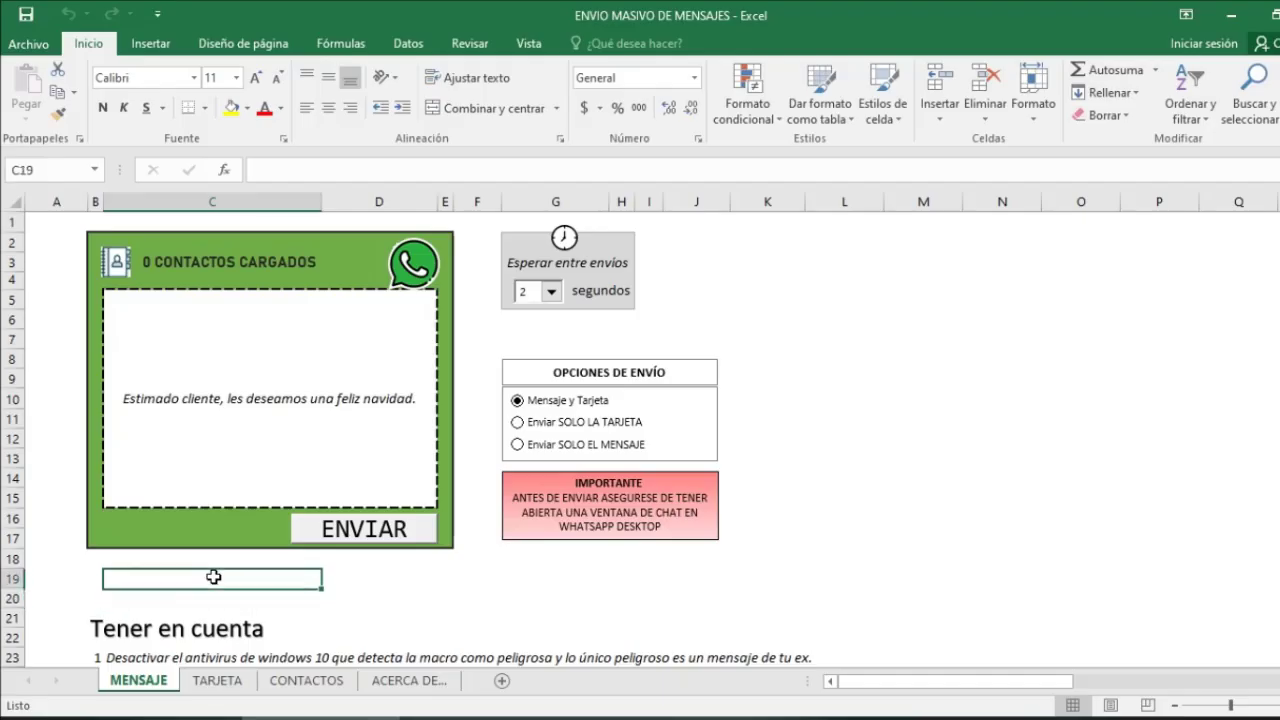
Step: Check the antivirus protection settings in Windows Security, then close it
click(213, 577)
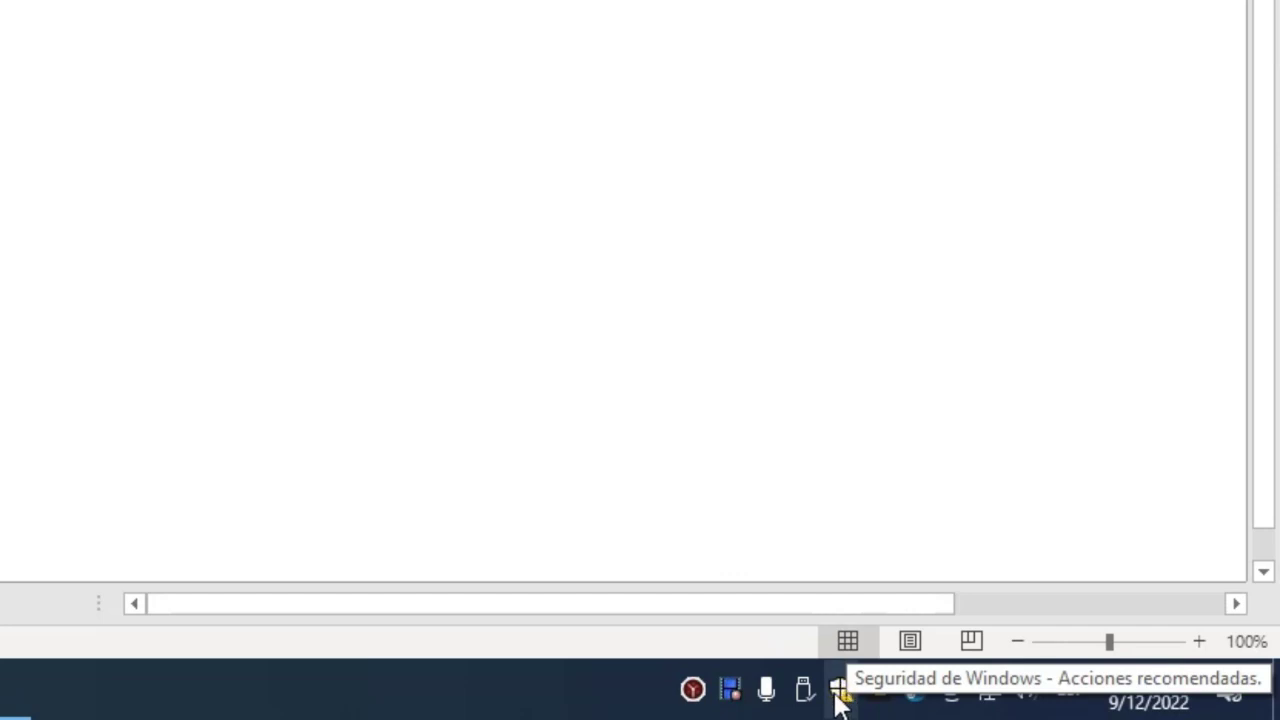
right_click(836, 690)
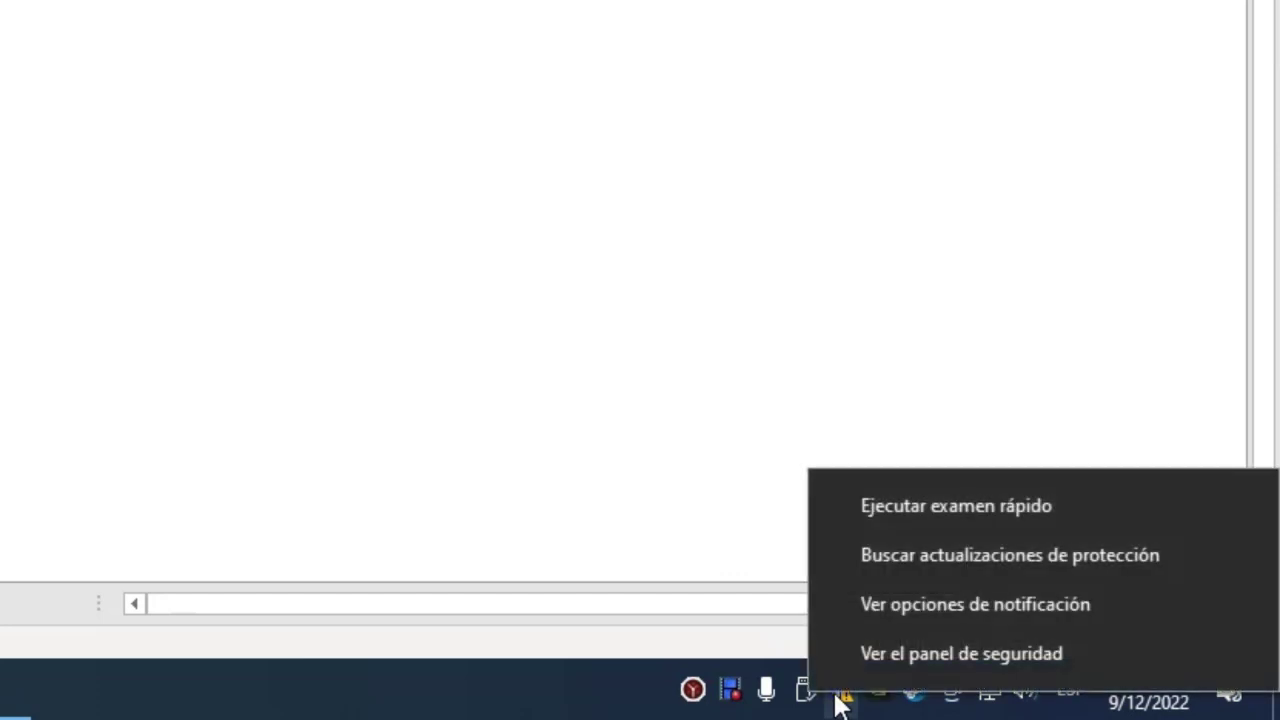
click(1014, 664)
click(148, 152)
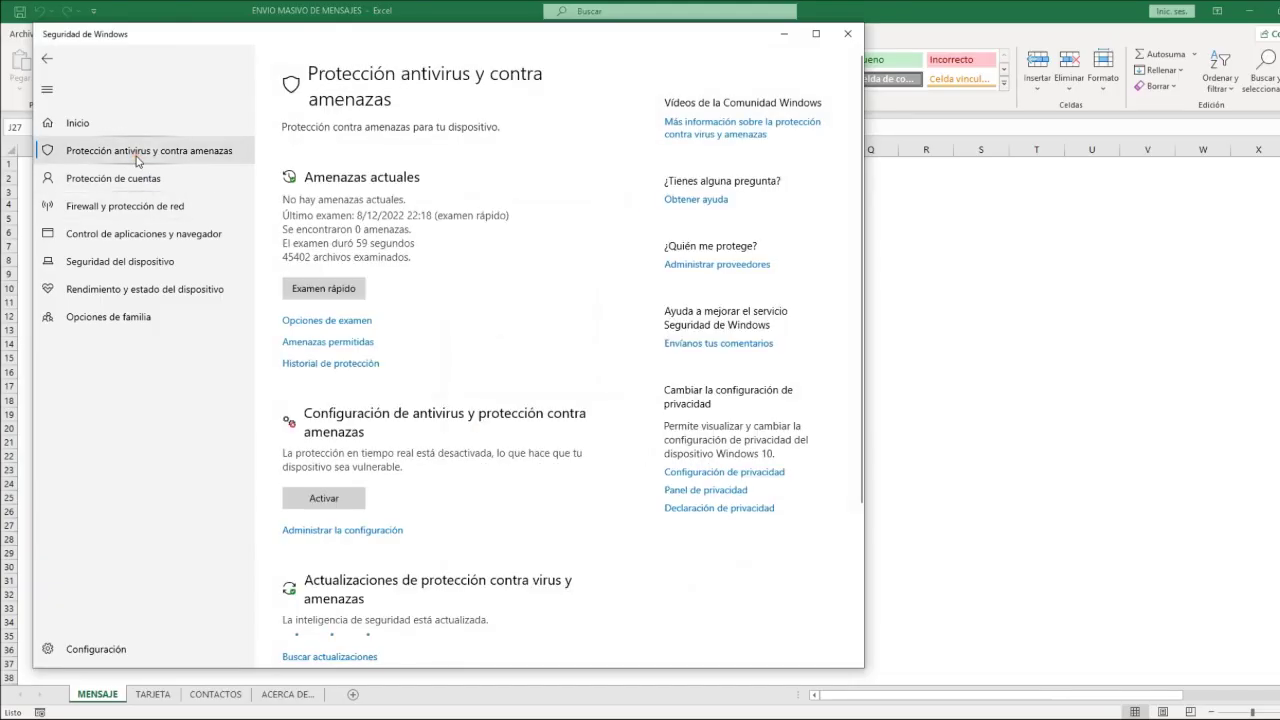
click(368, 530)
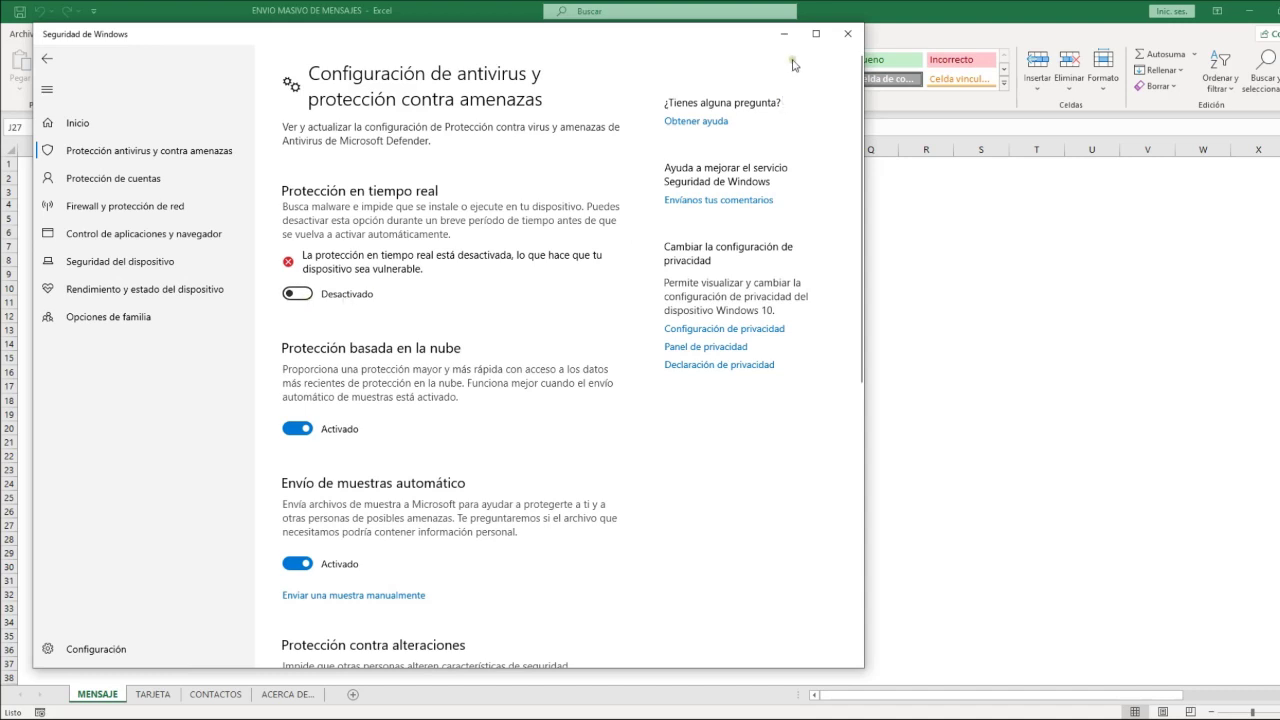
click(848, 33)
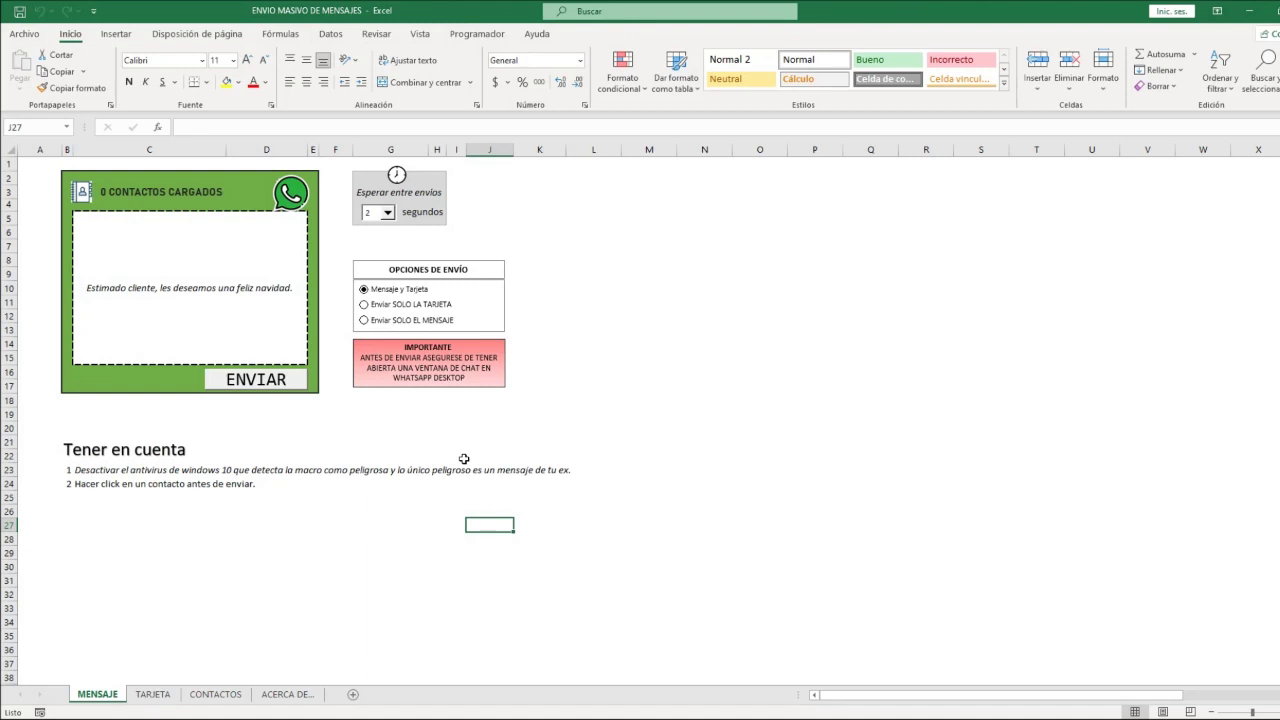
Step: Start a message in the open WhatsApp chat, then close the chat
click(549, 384)
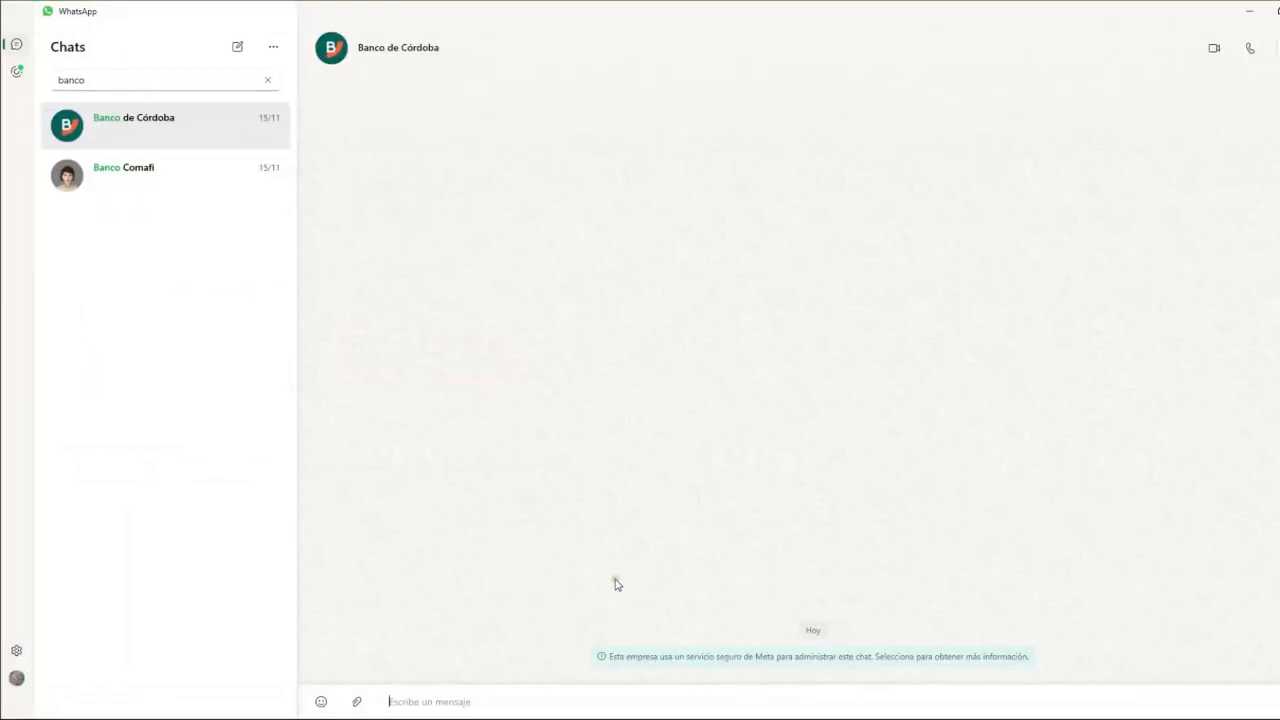
click(143, 143)
key(Escape)
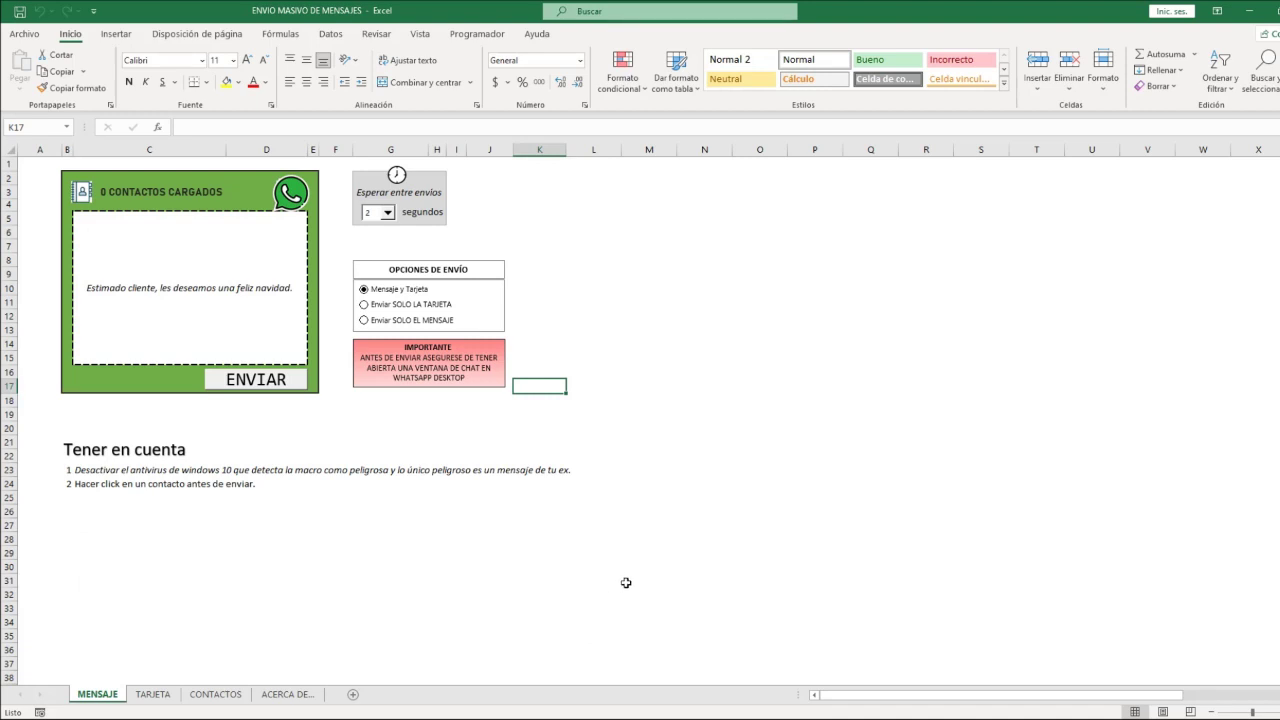
click(548, 514)
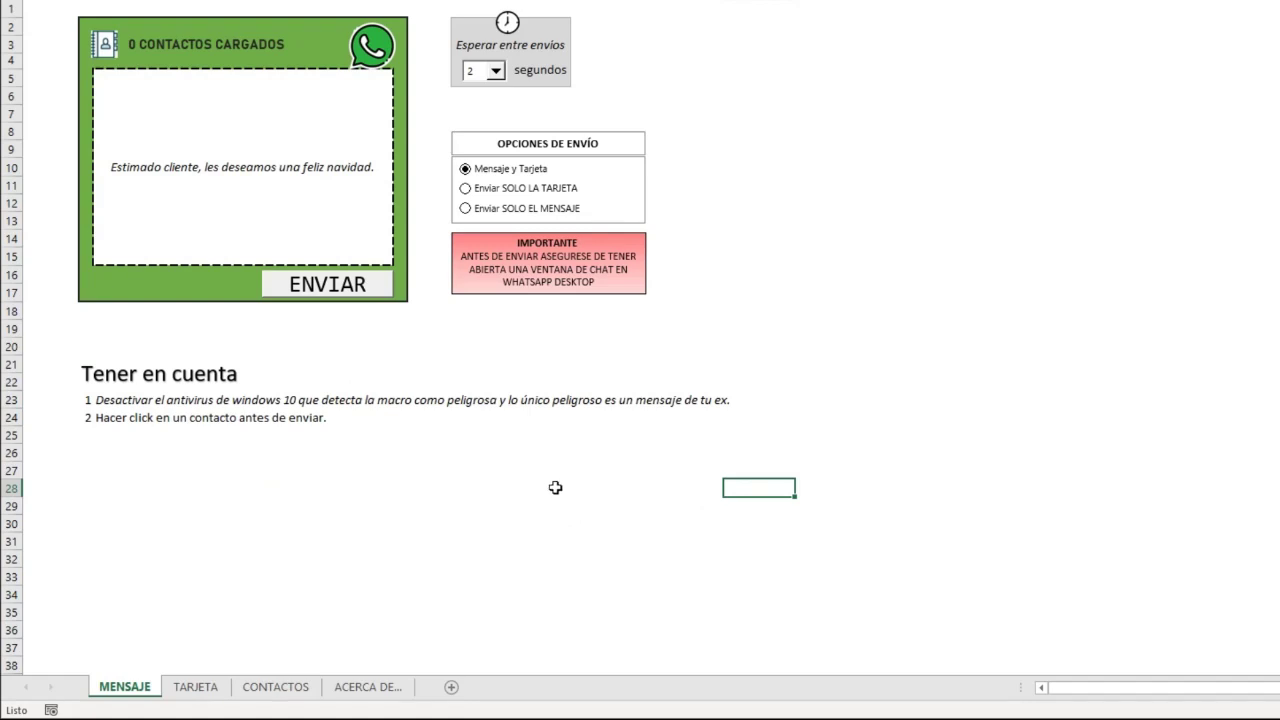
Step: Select the greeting message box, then move to the TARJETA sheet
click(397, 393)
click(253, 149)
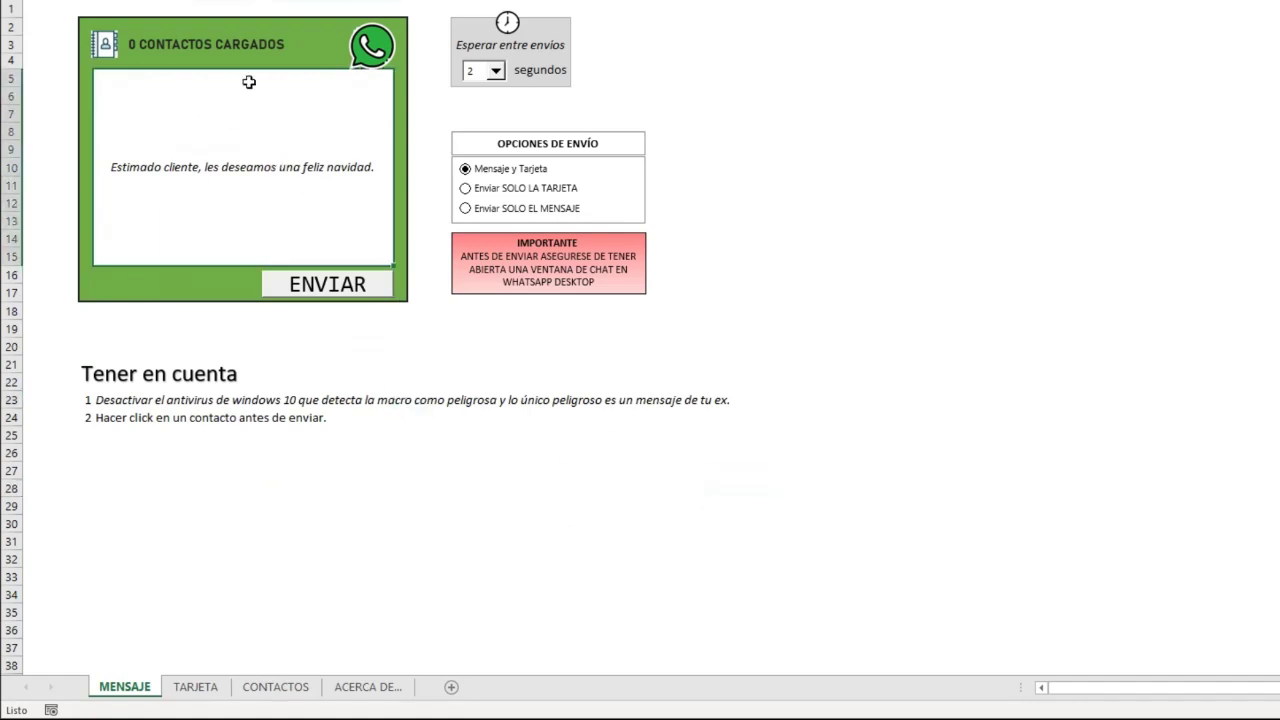
click(196, 687)
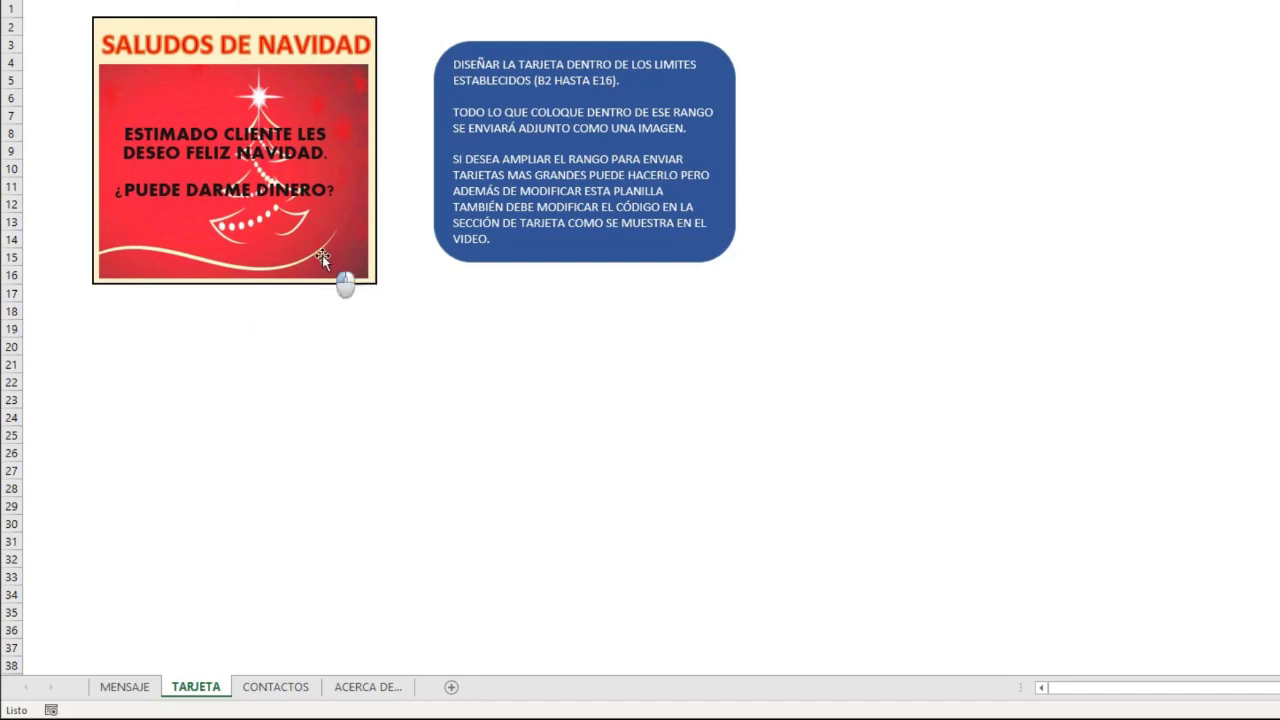
drag(323, 261, 612, 472)
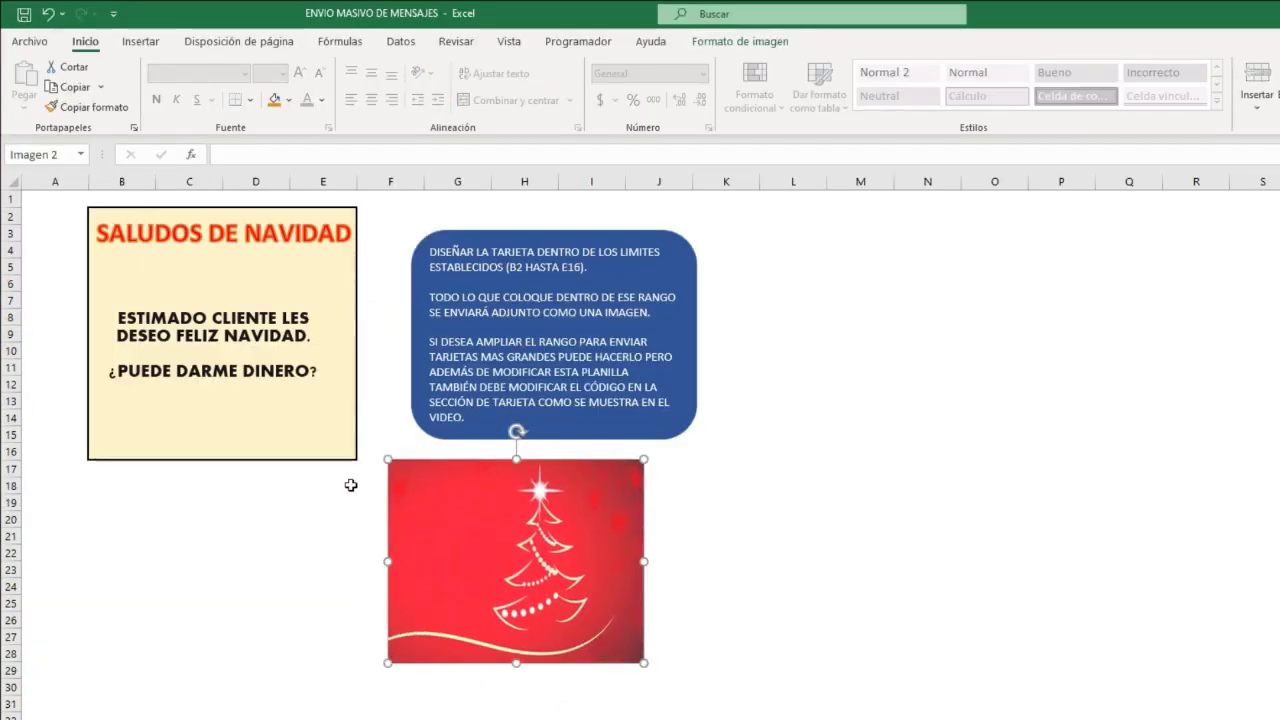
click(210, 285)
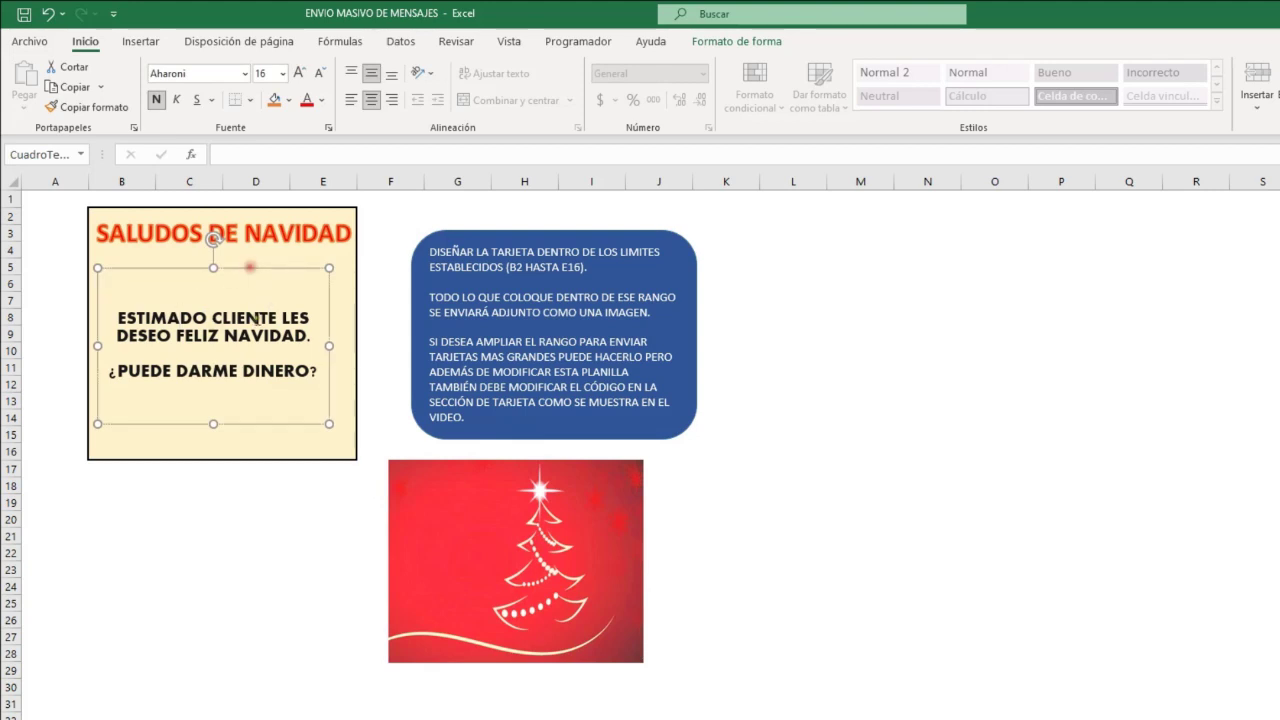
click(328, 288)
click(272, 277)
click(272, 277)
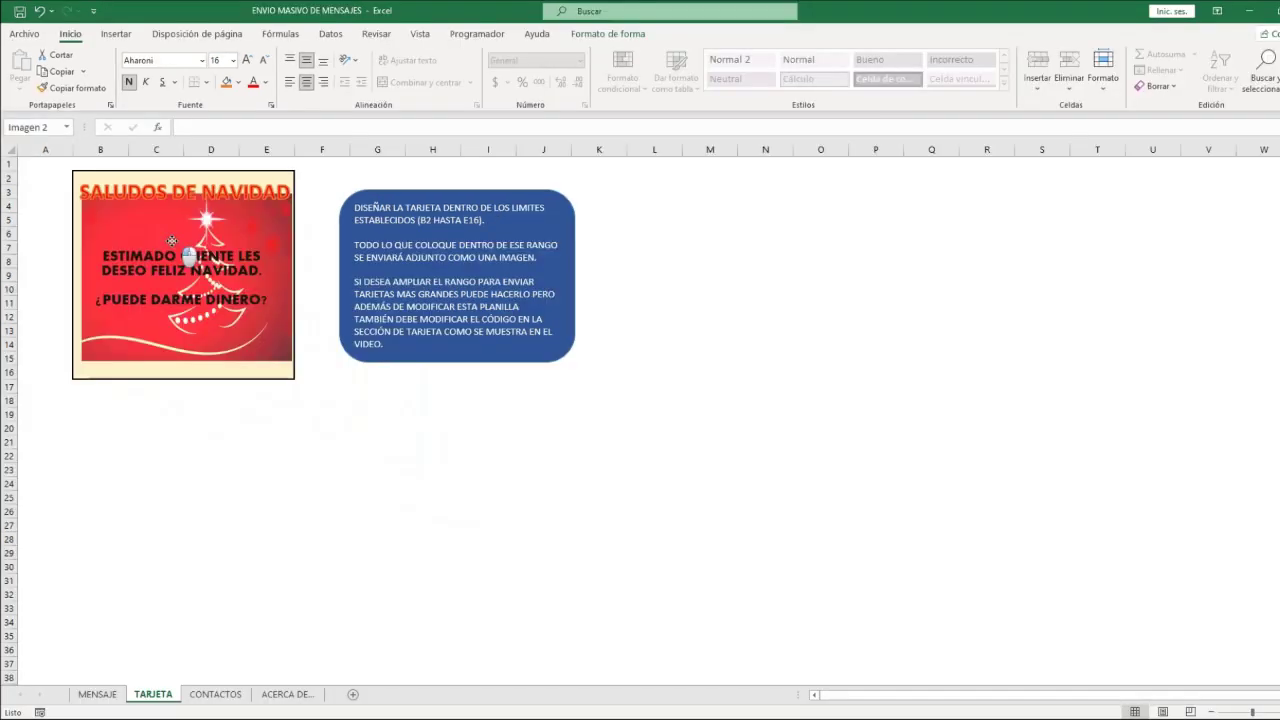
drag(172, 241, 171, 224)
drag(184, 344, 184, 373)
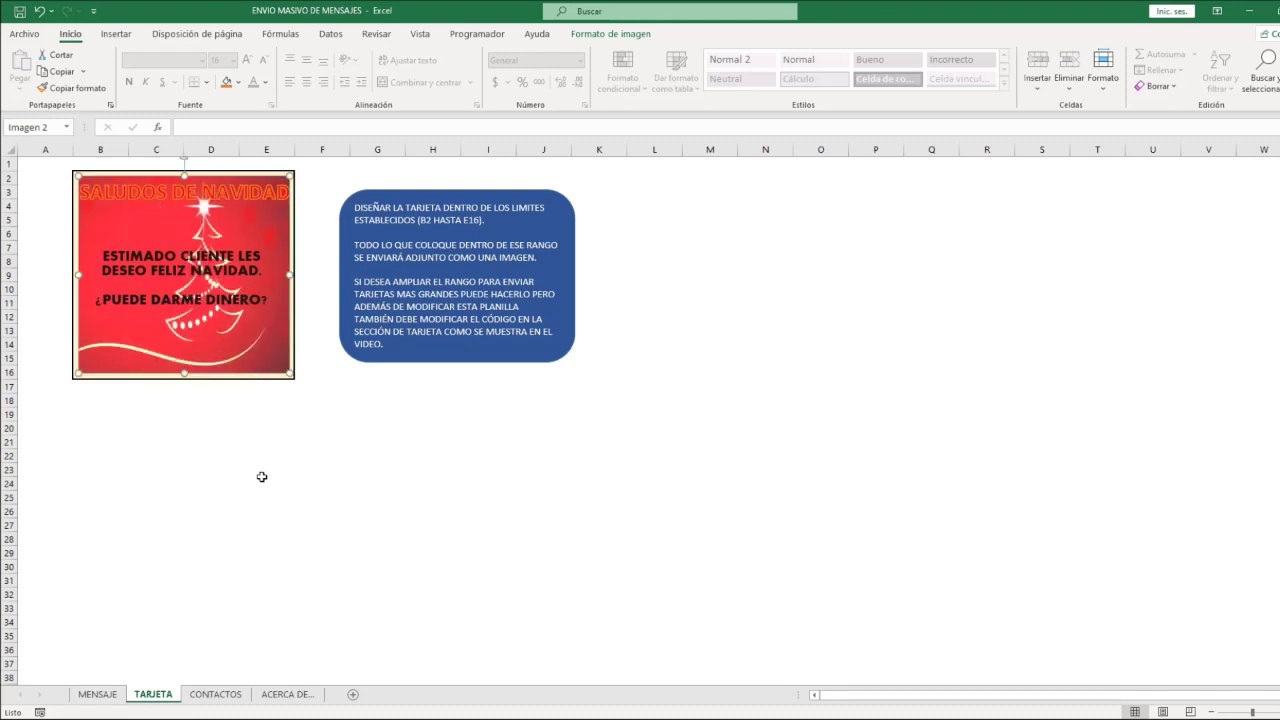
click(290, 412)
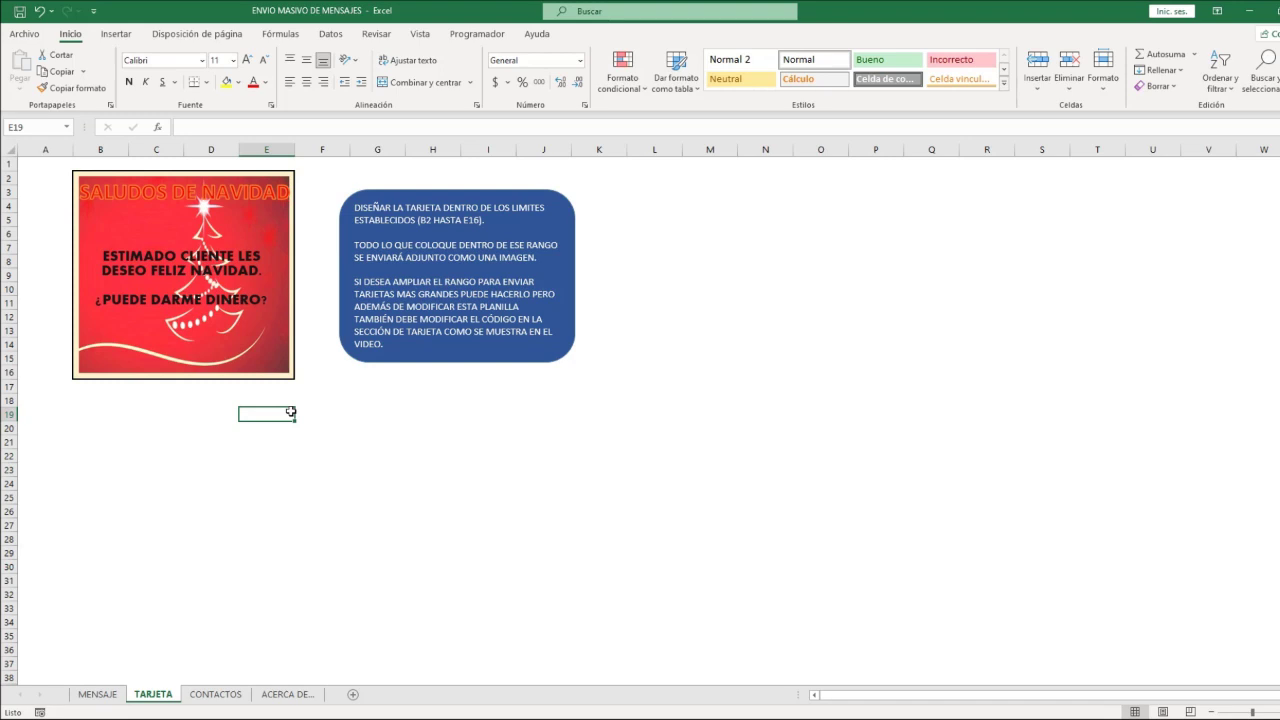
click(565, 527)
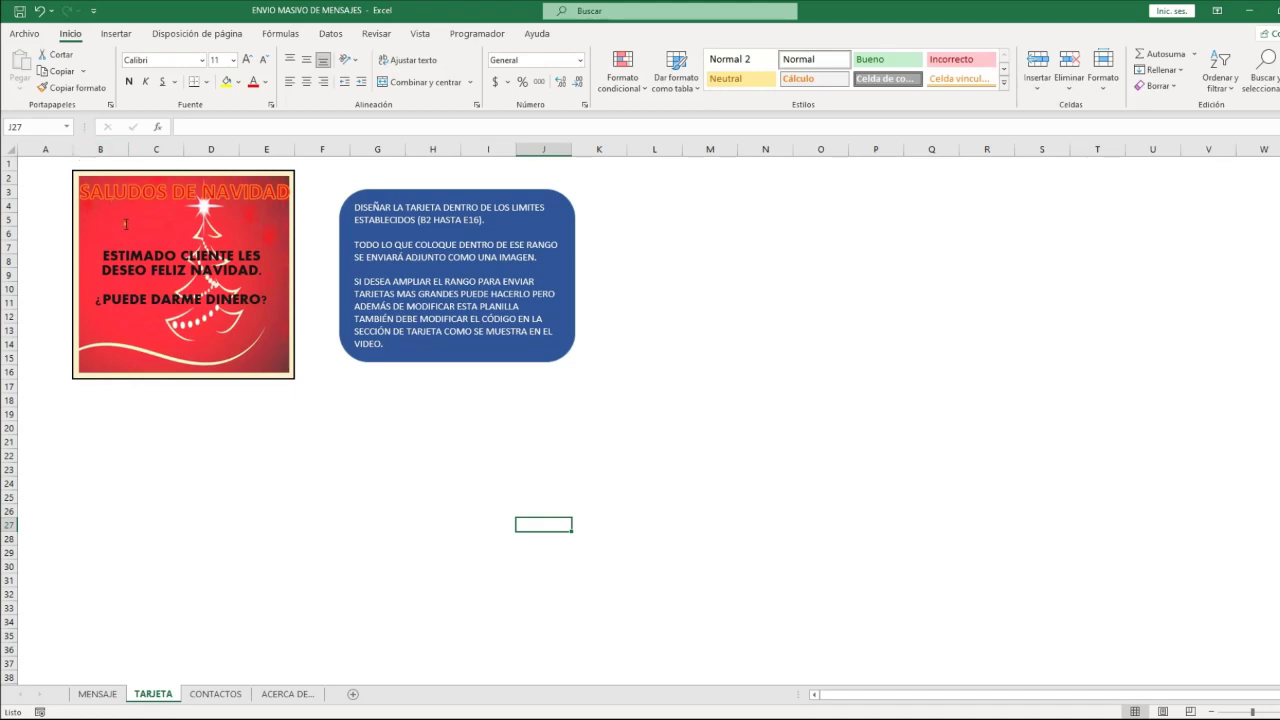
Step: Move the tree picture and SALUDOS DE NAVIDAD title aside and merge B2:K30 into one card area
drag(260, 352, 498, 513)
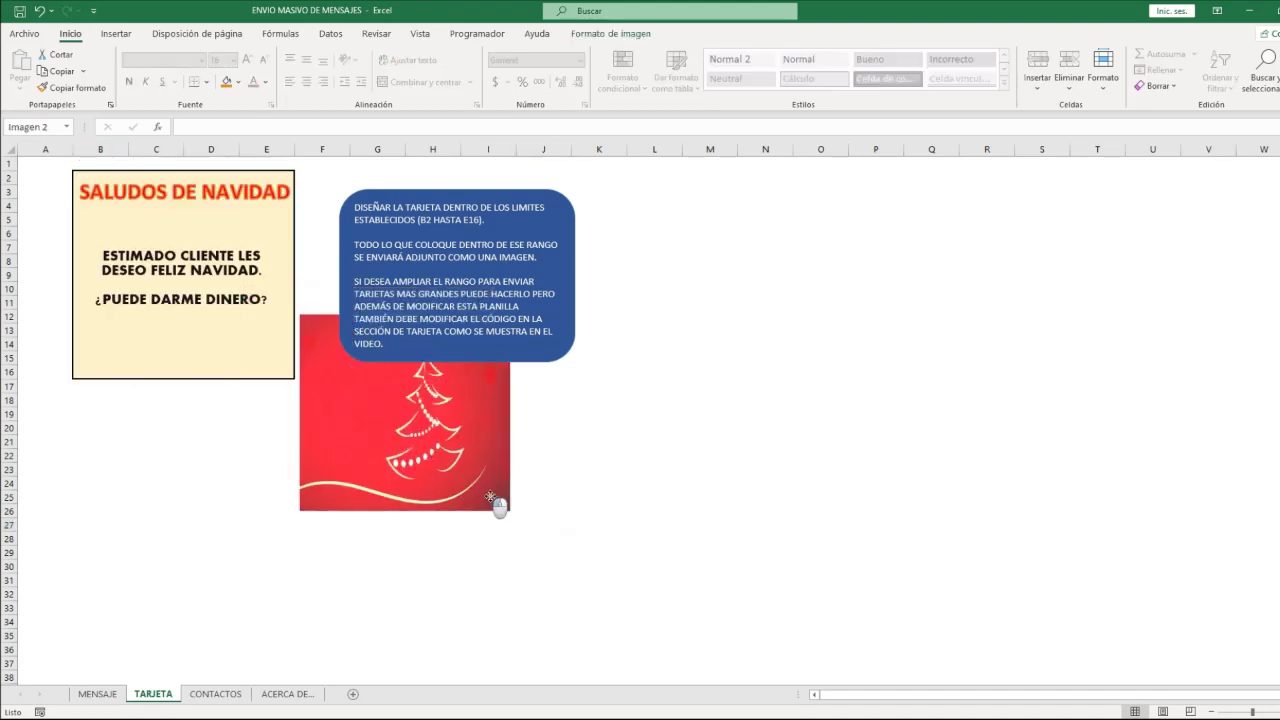
mouse_move(76, 174)
mouse_down()
mouse_move(129, 200)
mouse_move(604, 563)
mouse_up()
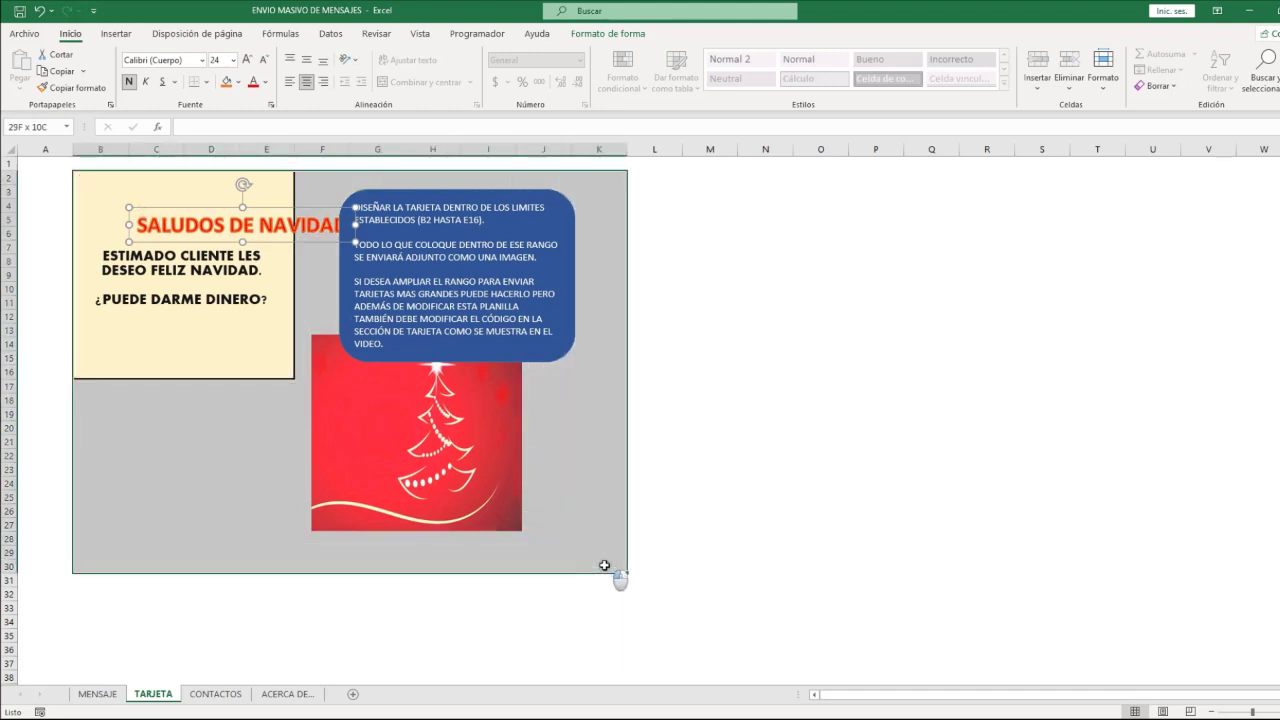
click(426, 83)
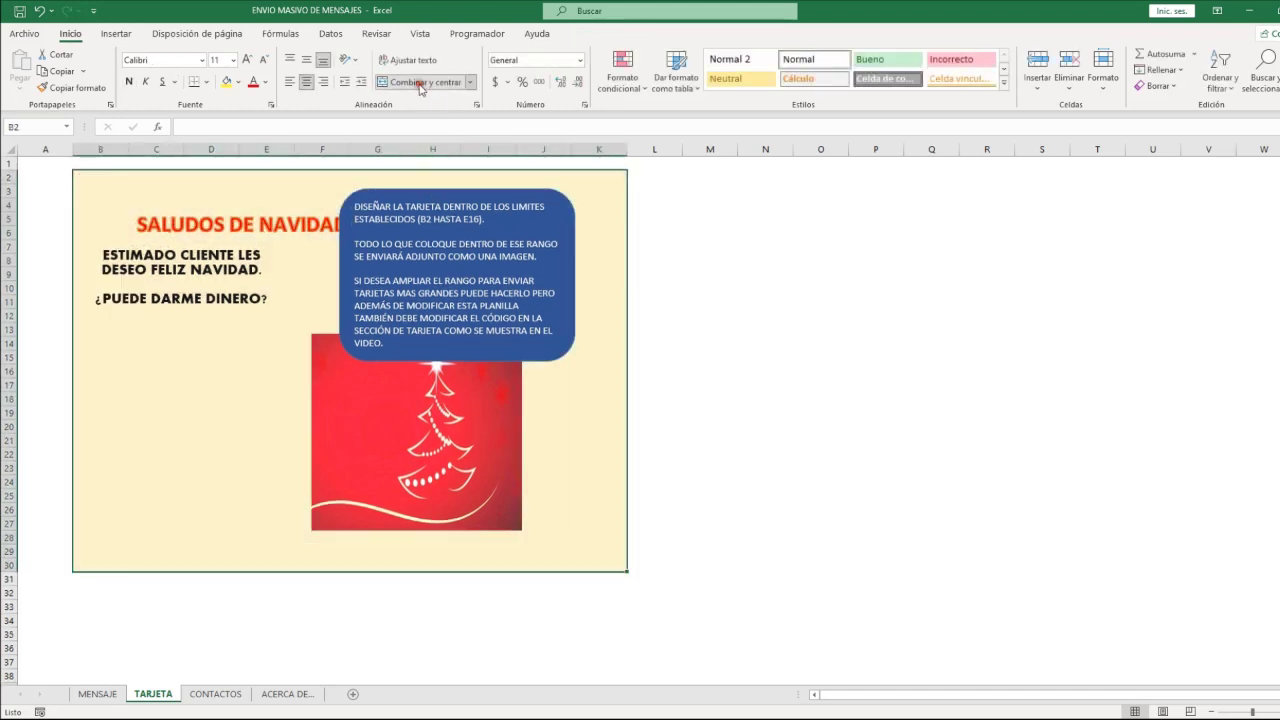
click(808, 403)
click(214, 368)
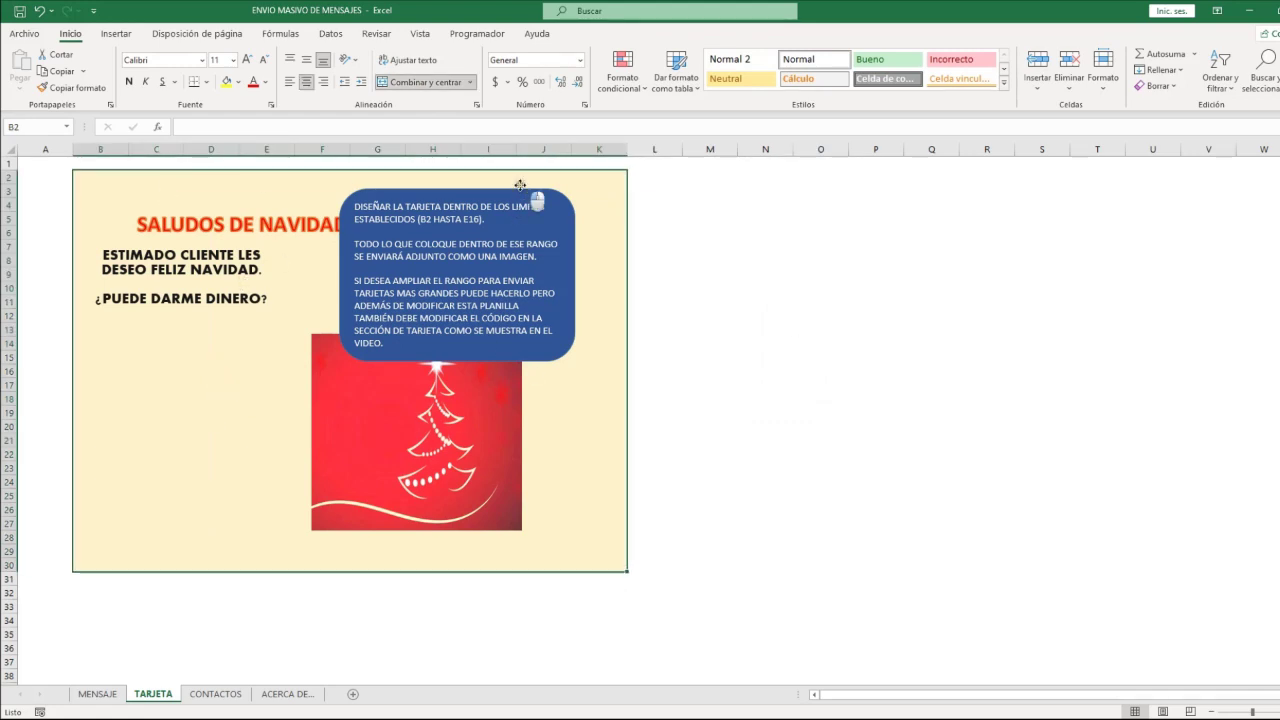
Step: Shift the blue note right and place the tree picture below the greeting text
drag(520, 207, 562, 199)
drag(311, 394, 201, 396)
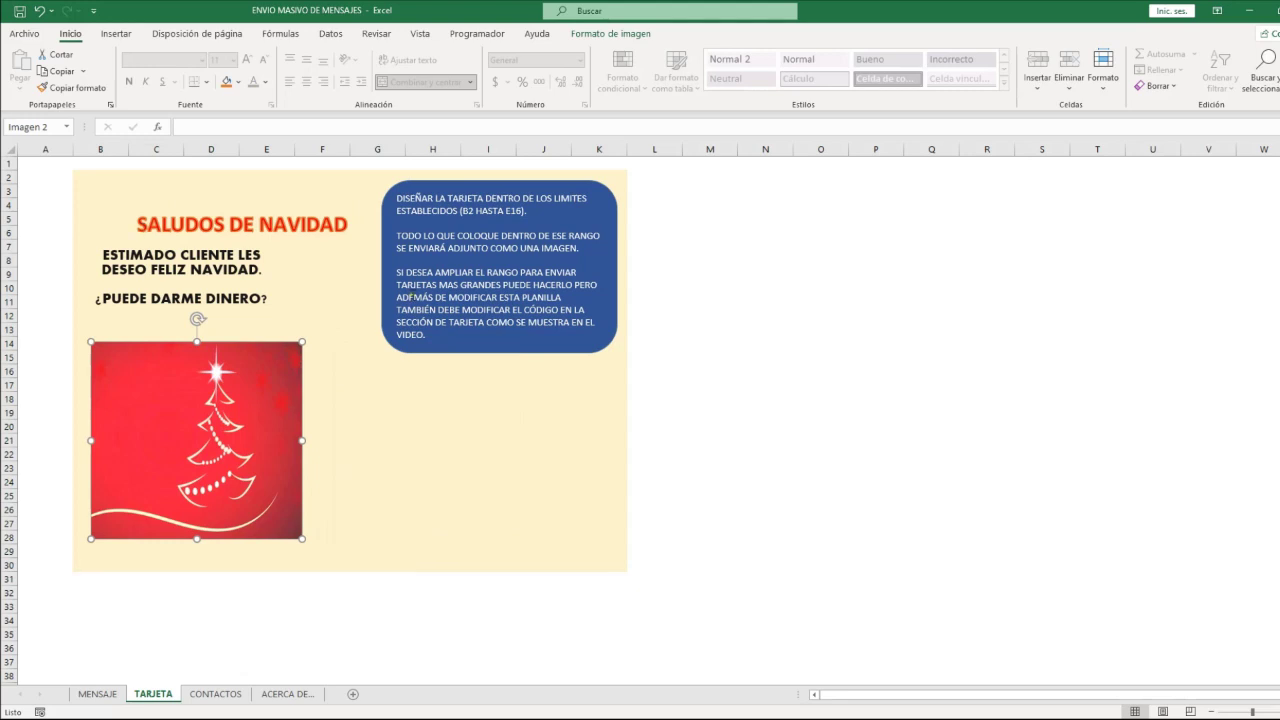
click(571, 437)
click(494, 465)
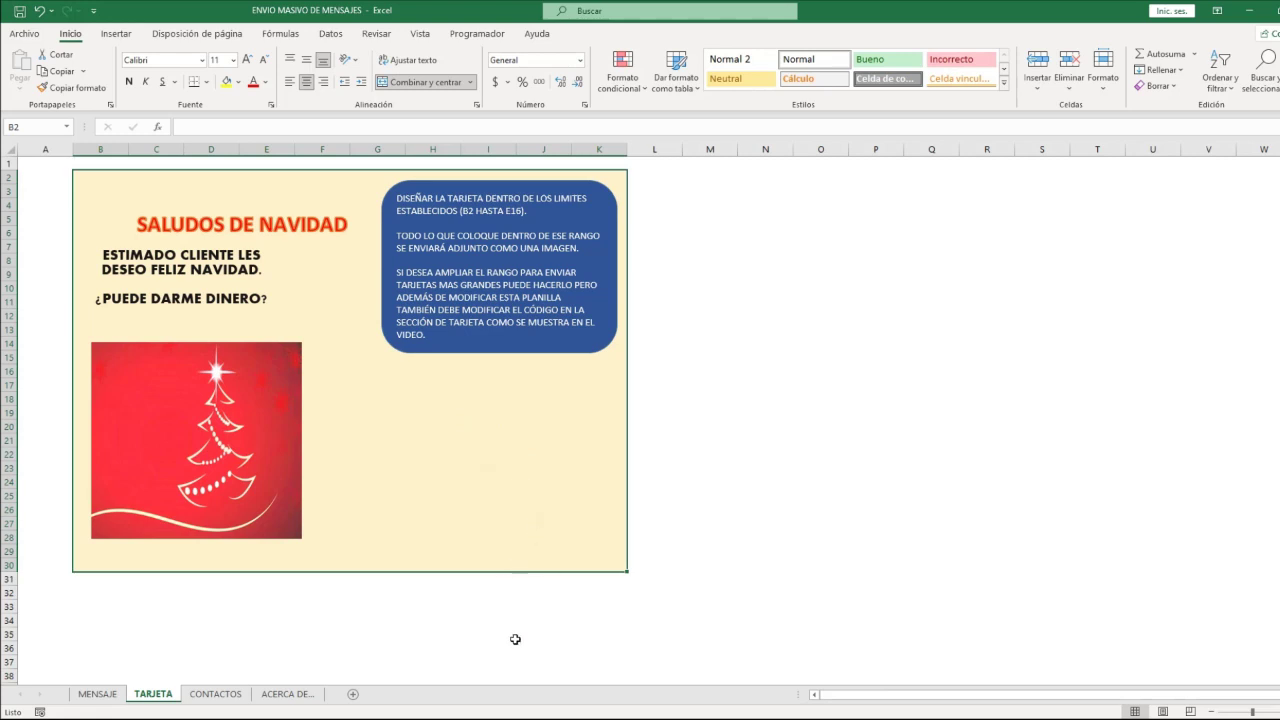
click(420, 598)
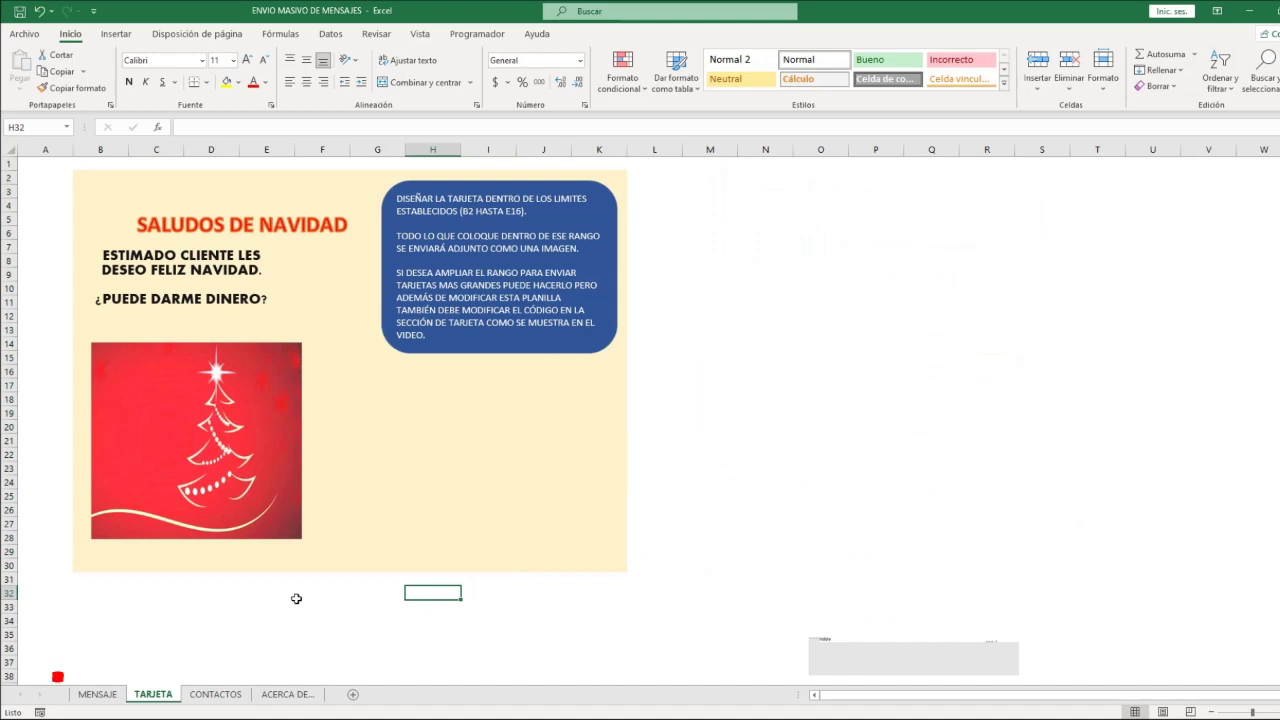
Step: Open Módulo1's macro code from the TARJETA sheet and scroll to the card-copying section
right_click(155, 697)
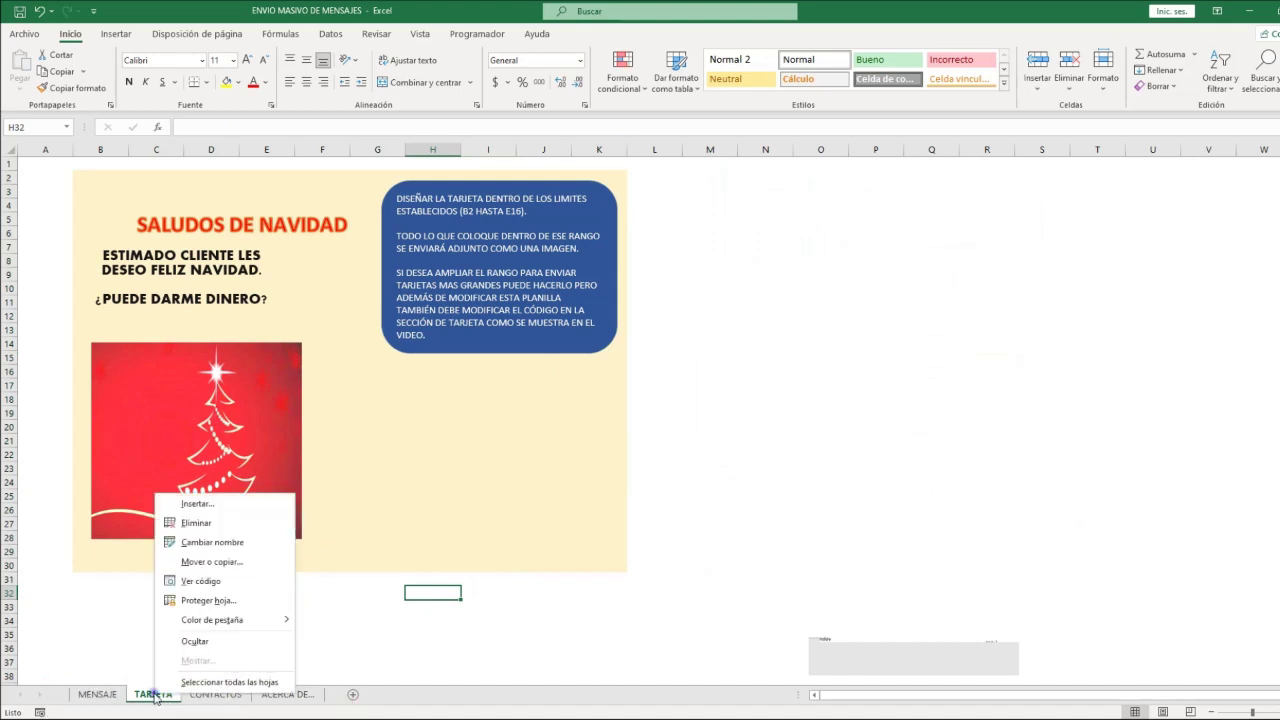
click(195, 583)
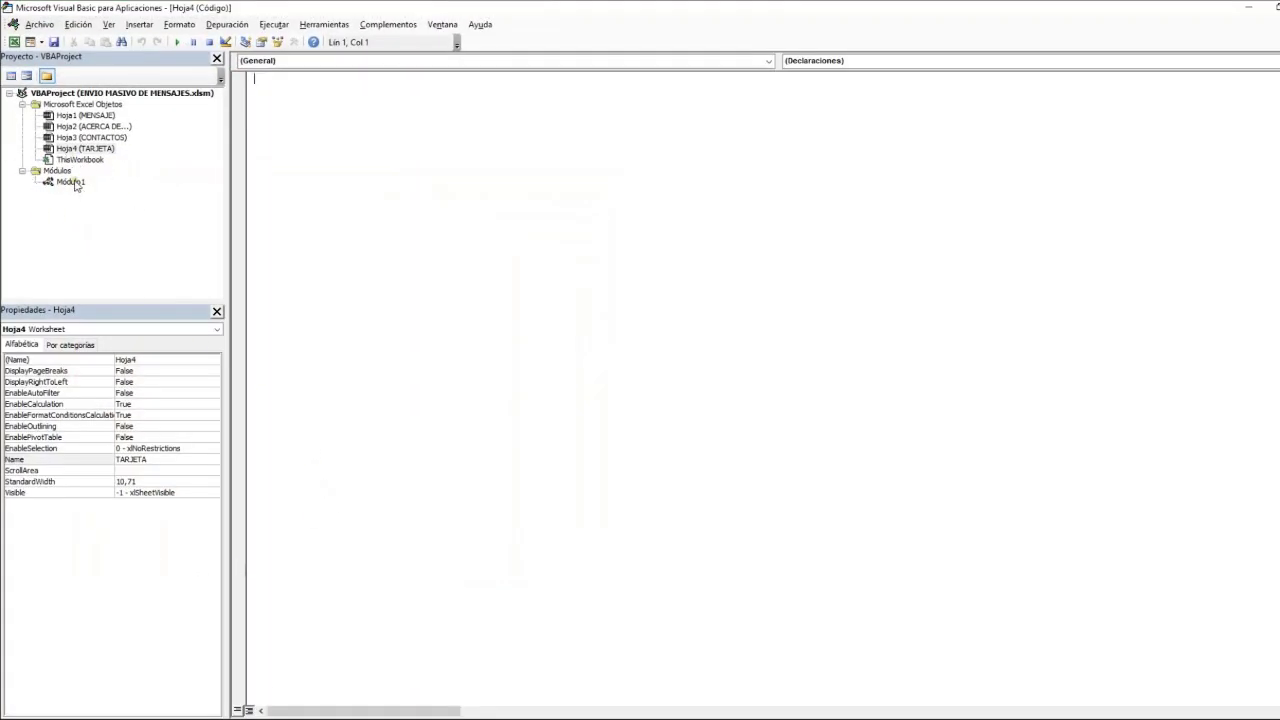
double_click(70, 182)
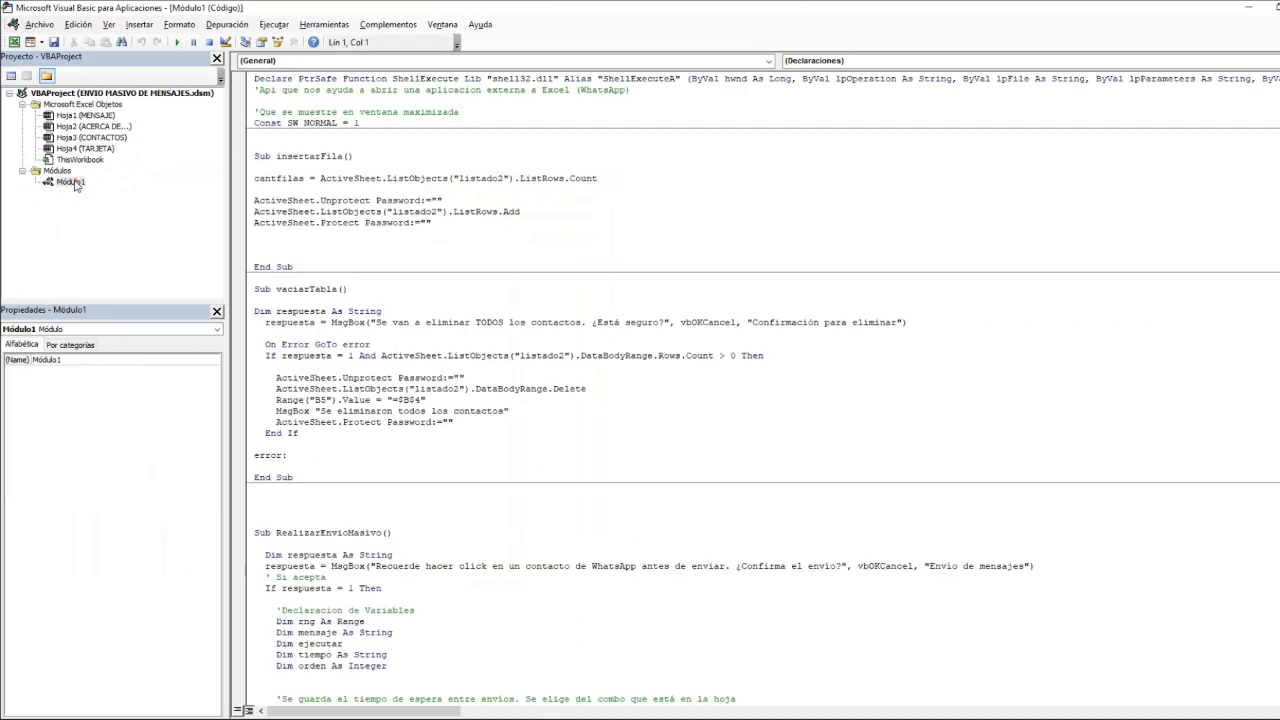
scroll(505, 167, down, 4)
scroll(505, 167, down, 2)
scroll(510, 175, down, 1)
scroll(501, 167, down, 2)
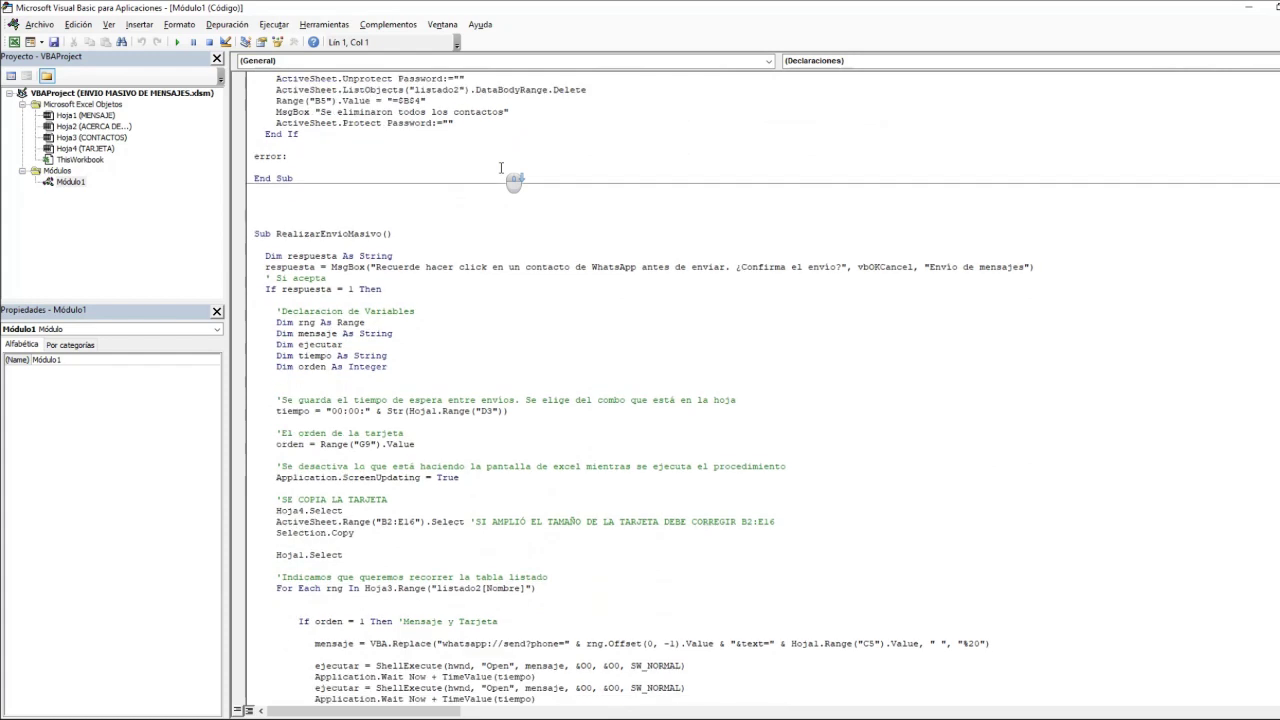
scroll(501, 167, down, 1)
scroll(501, 167, down, 1)
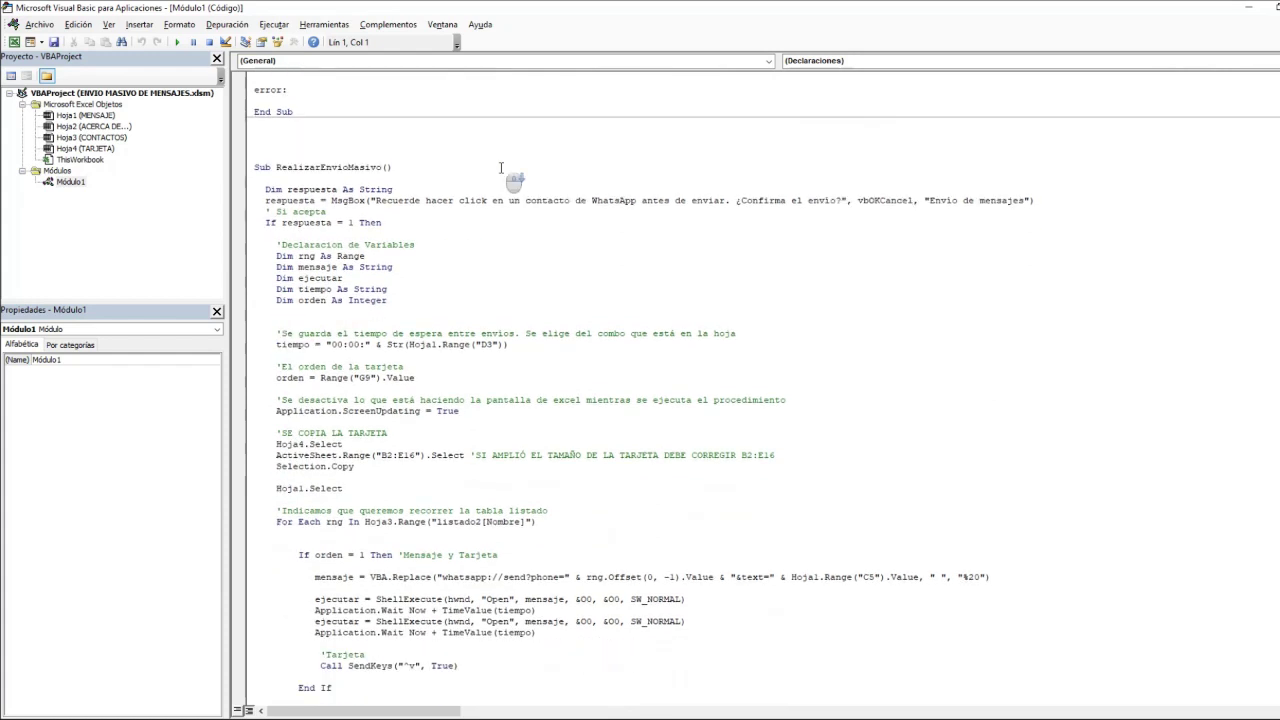
scroll(501, 167, down, 1)
scroll(501, 167, down, 1)
scroll(501, 167, down, 4)
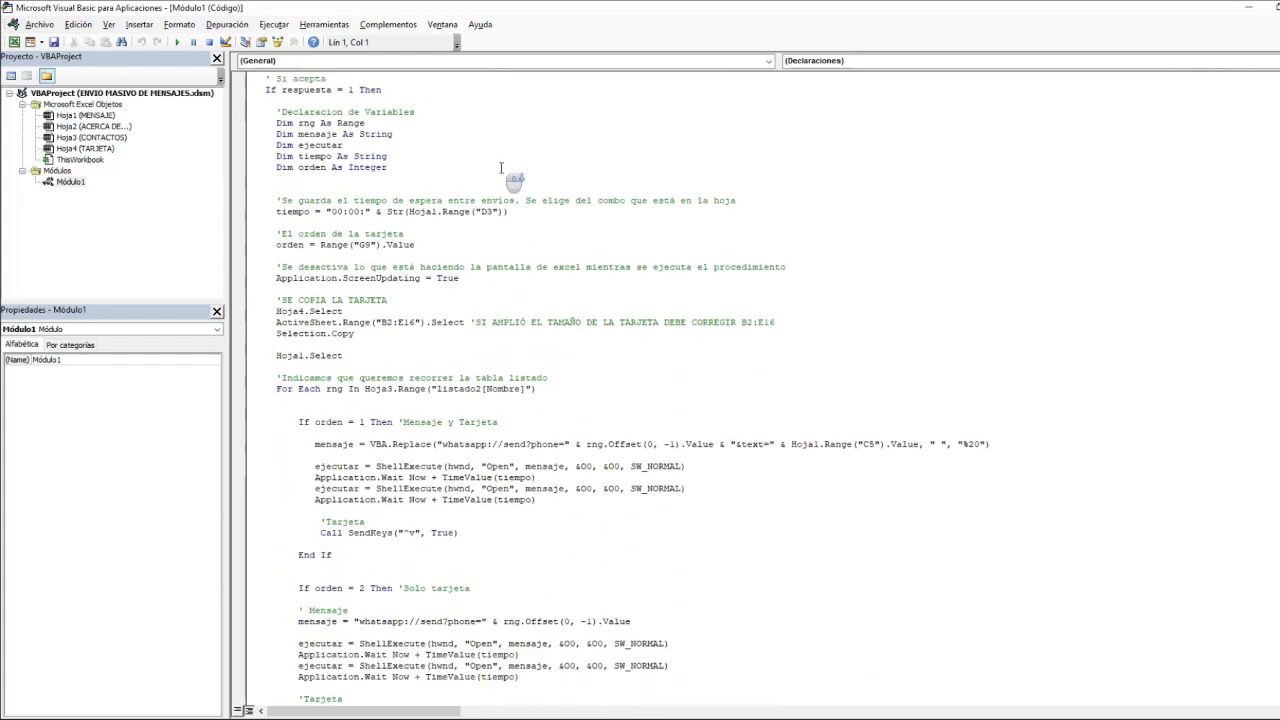
Step: Highlight the card range B2:E16, including its start cell B2 and end cell E16
drag(275, 237, 405, 236)
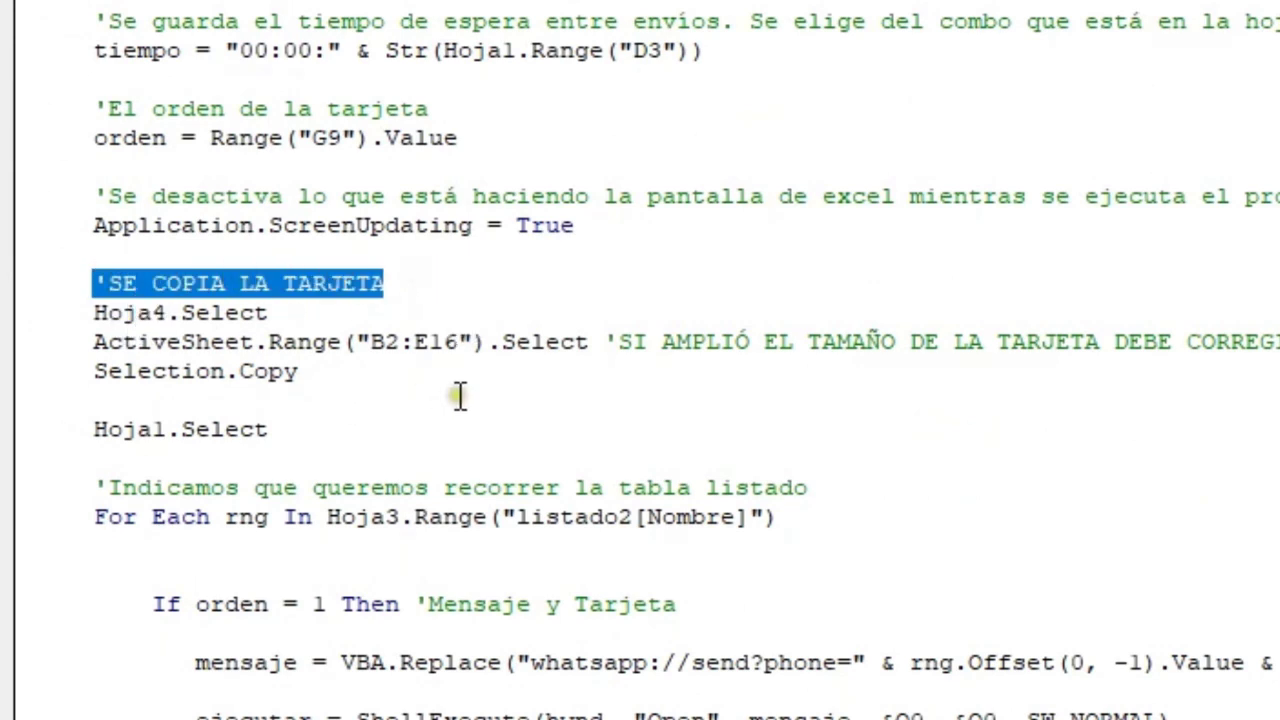
drag(457, 342, 371, 344)
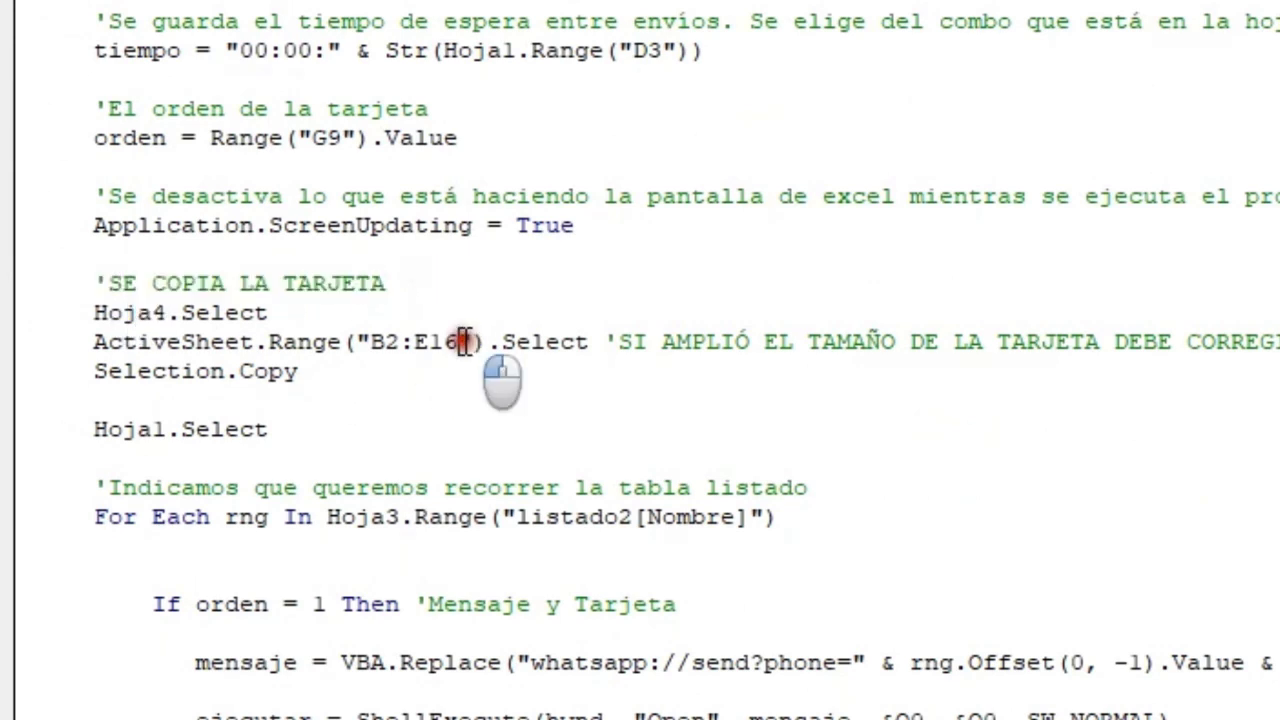
click(384, 343)
double_click(378, 342)
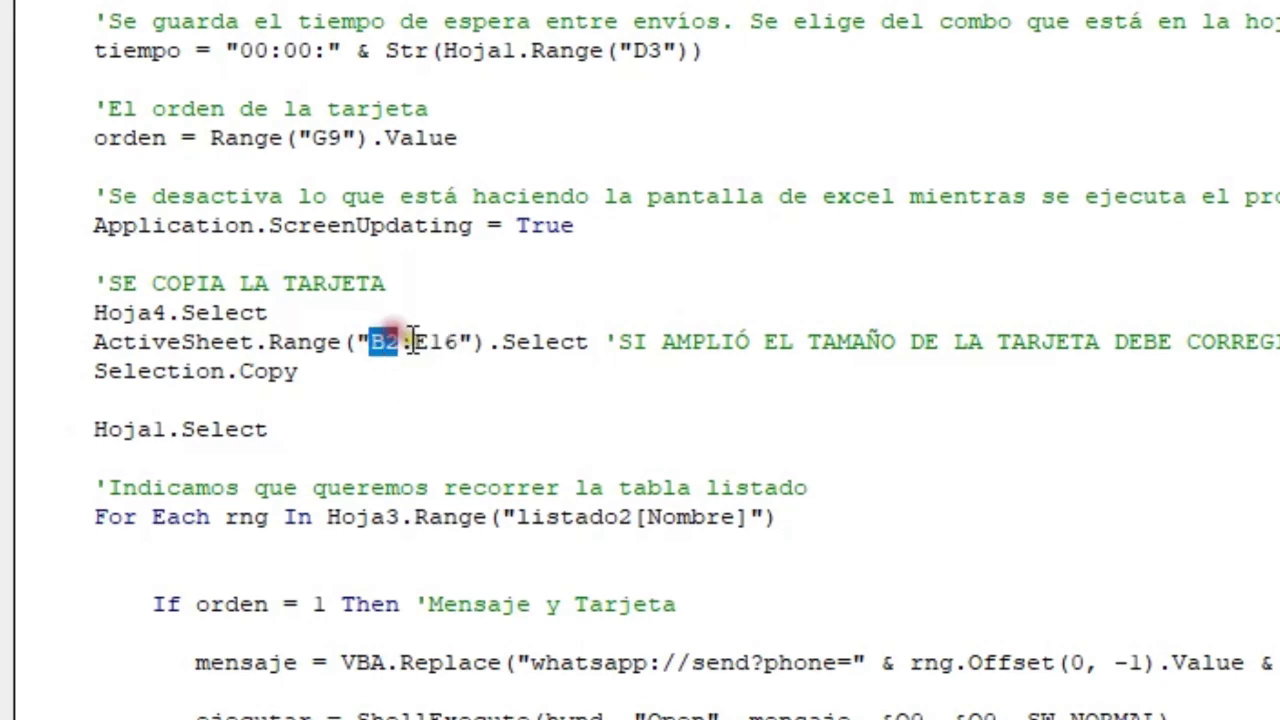
drag(414, 342, 473, 342)
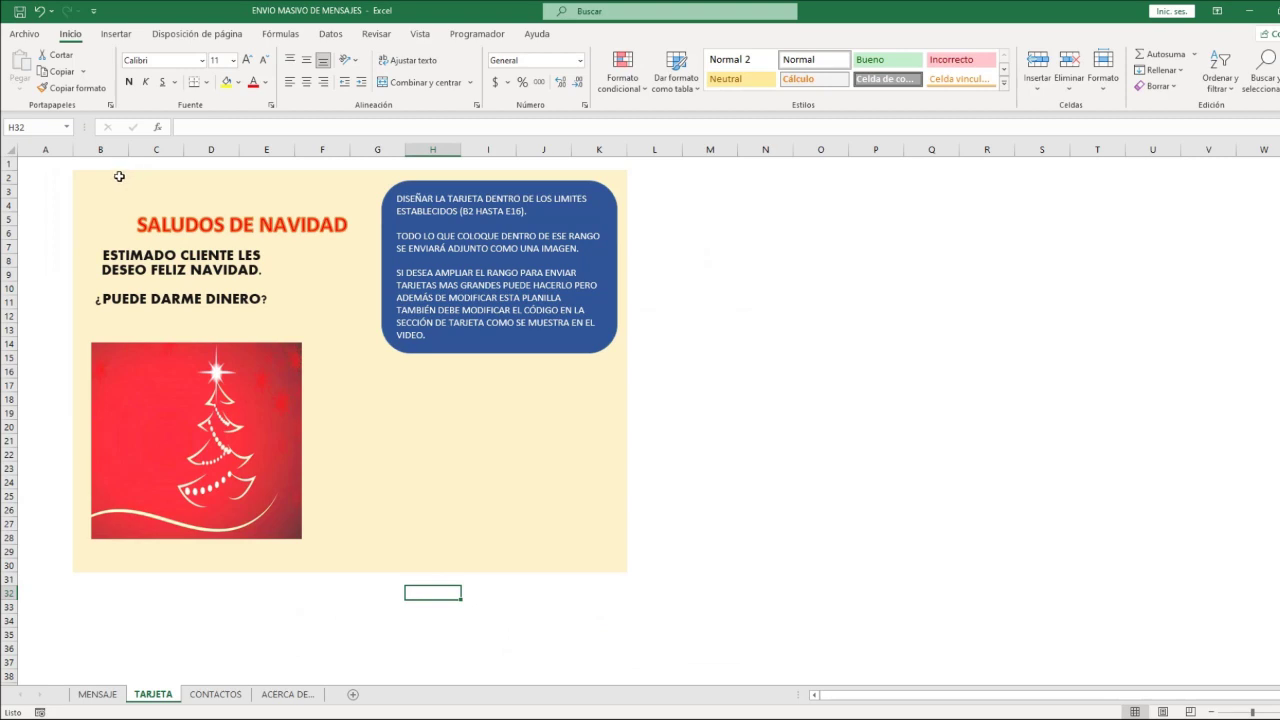
Step: Check that the merged card now spans B2:K30, then return to the macro code
click(102, 174)
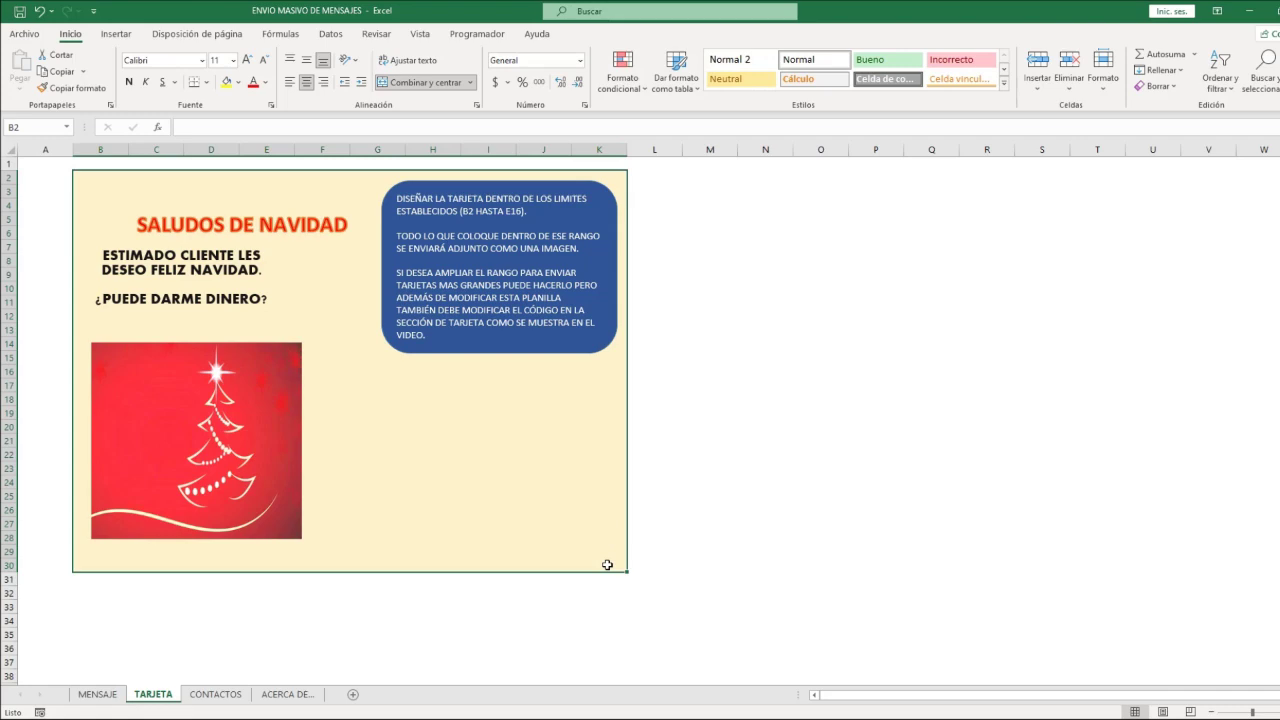
key(alt+F11)
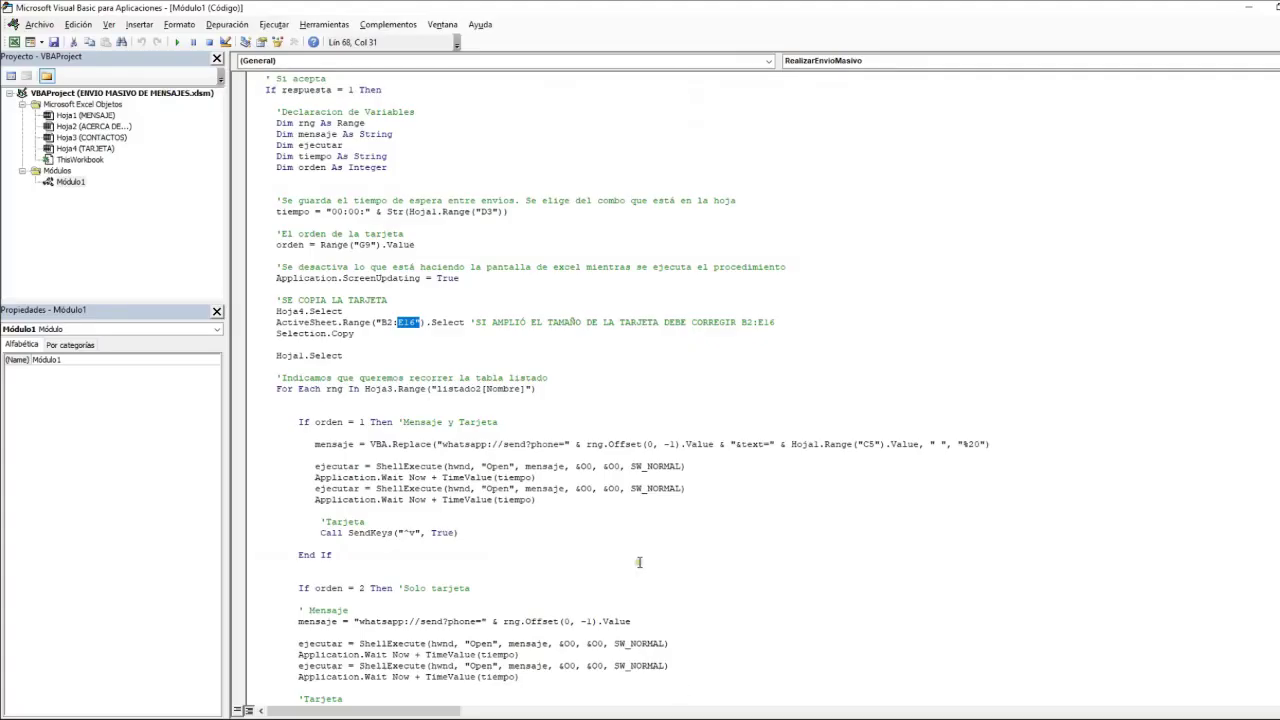
Step: Highlight the card range B2:E16 in the Range line again
click(416, 322)
drag(416, 322, 380, 322)
scroll(424, 358, down, 2)
scroll(424, 358, down, 1)
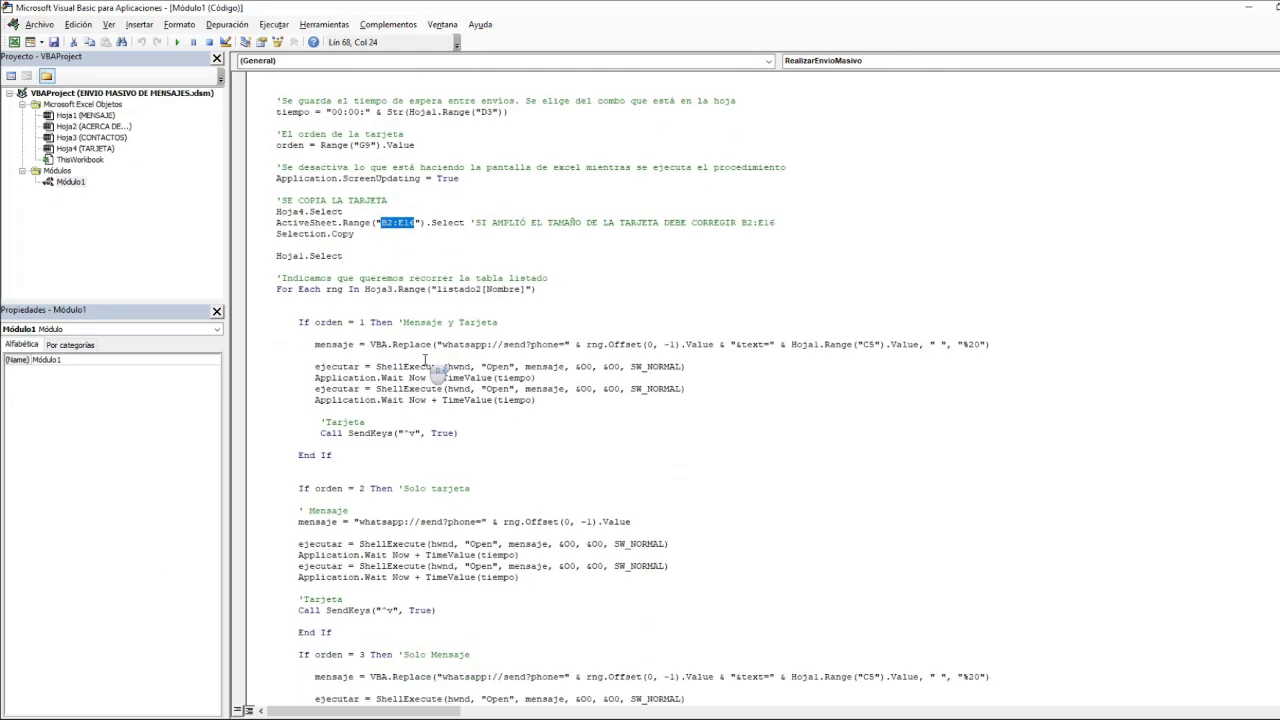
scroll(430, 365, up, 2)
drag(405, 237, 355, 246)
Step: Review RealizarEnvioMasivo after Hoja4.Select, then go back to Excel's MENSAJE sheet
click(423, 282)
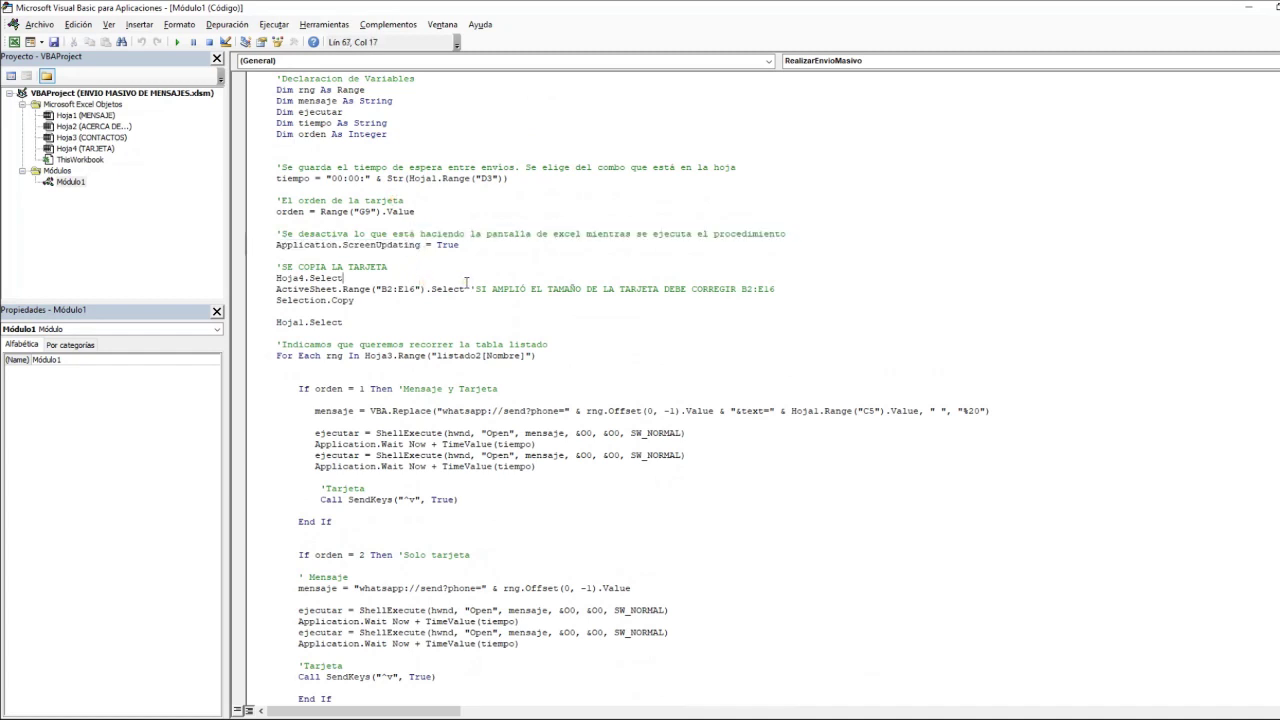
scroll(466, 282, down, 7)
scroll(466, 282, down, 3)
scroll(466, 282, down, 1)
scroll(466, 282, down, 1)
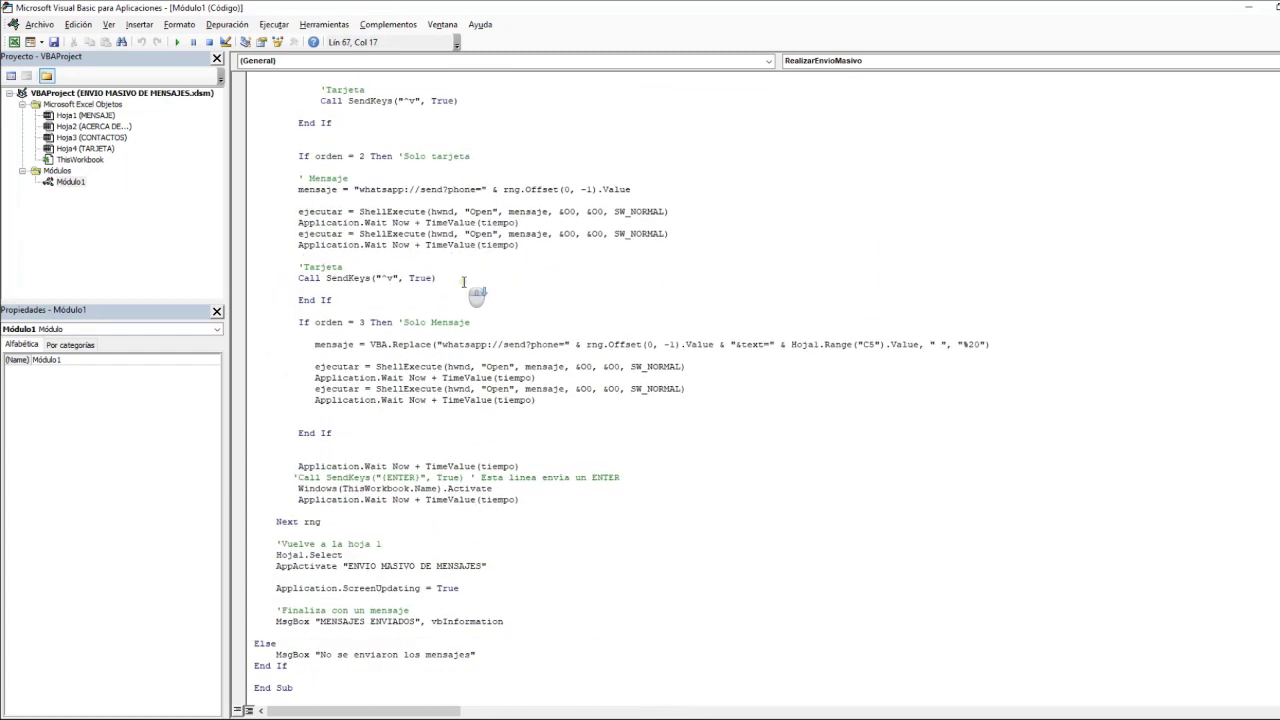
scroll(530, 356, up, 6)
scroll(530, 356, up, 3)
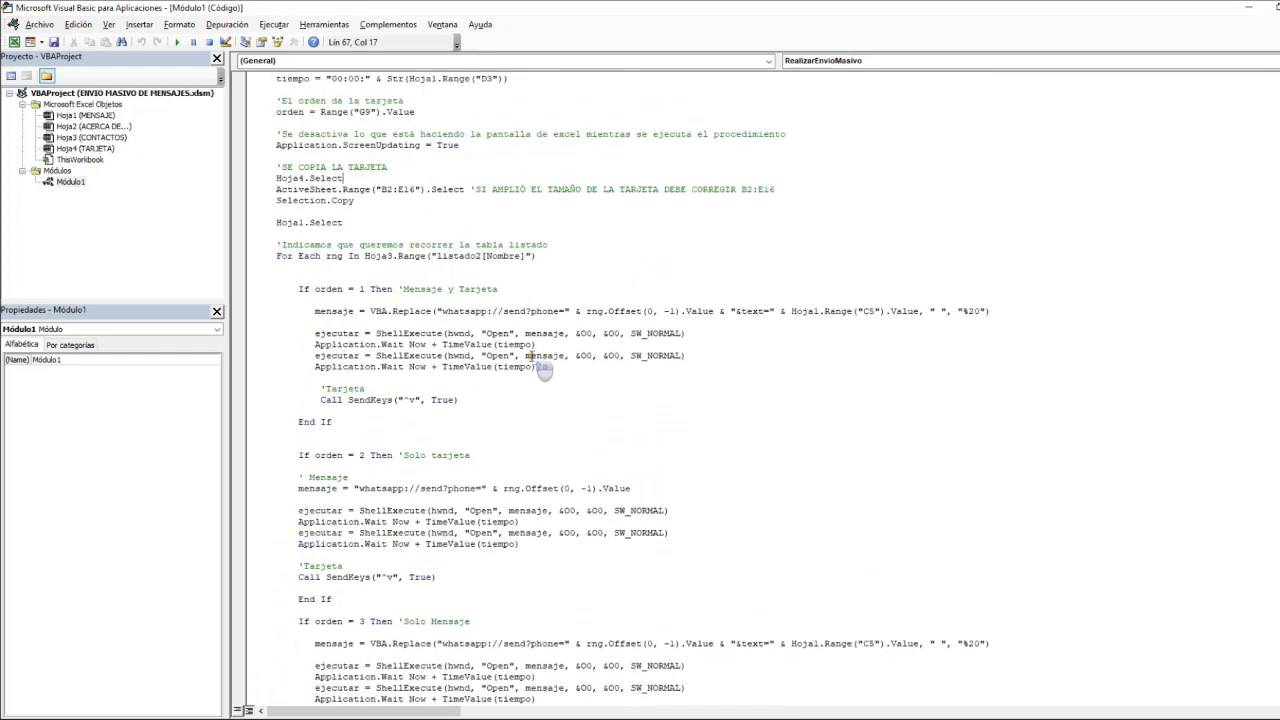
scroll(530, 360, up, 6)
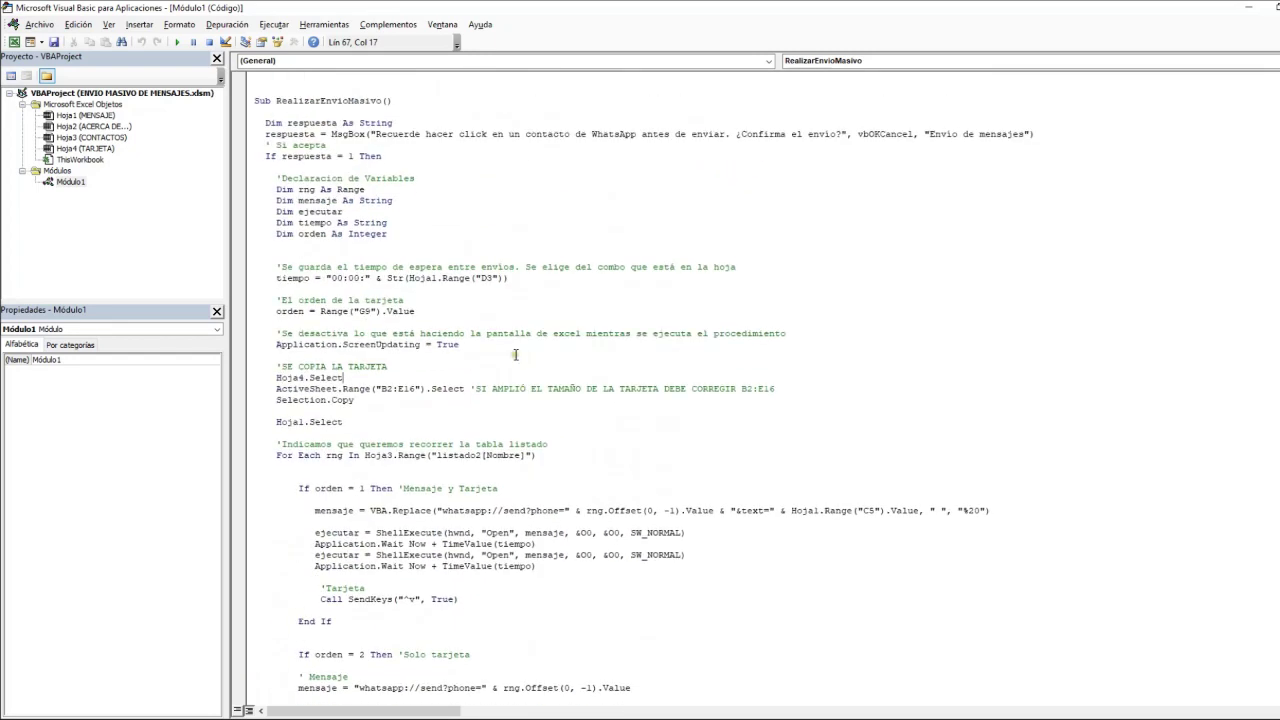
key(alt+F11)
click(627, 457)
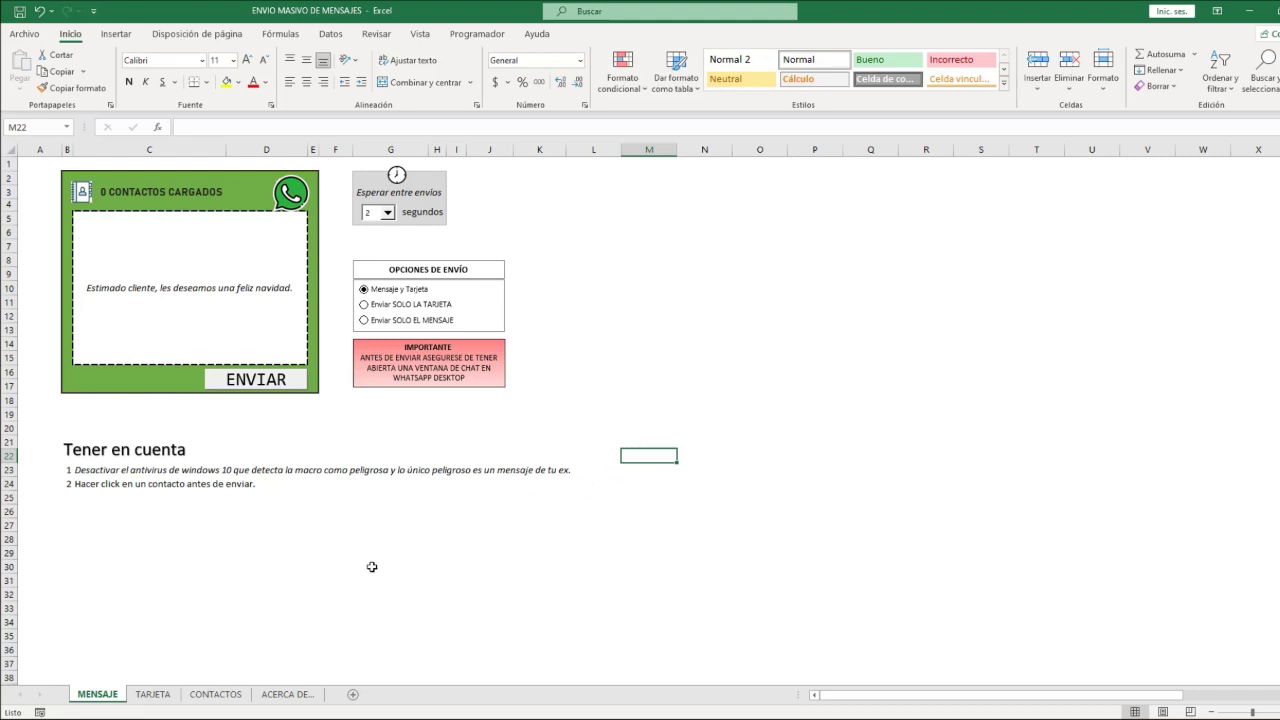
Step: Show the CONTACTOS sheet's empty contacts table, selecting cell C5
click(217, 695)
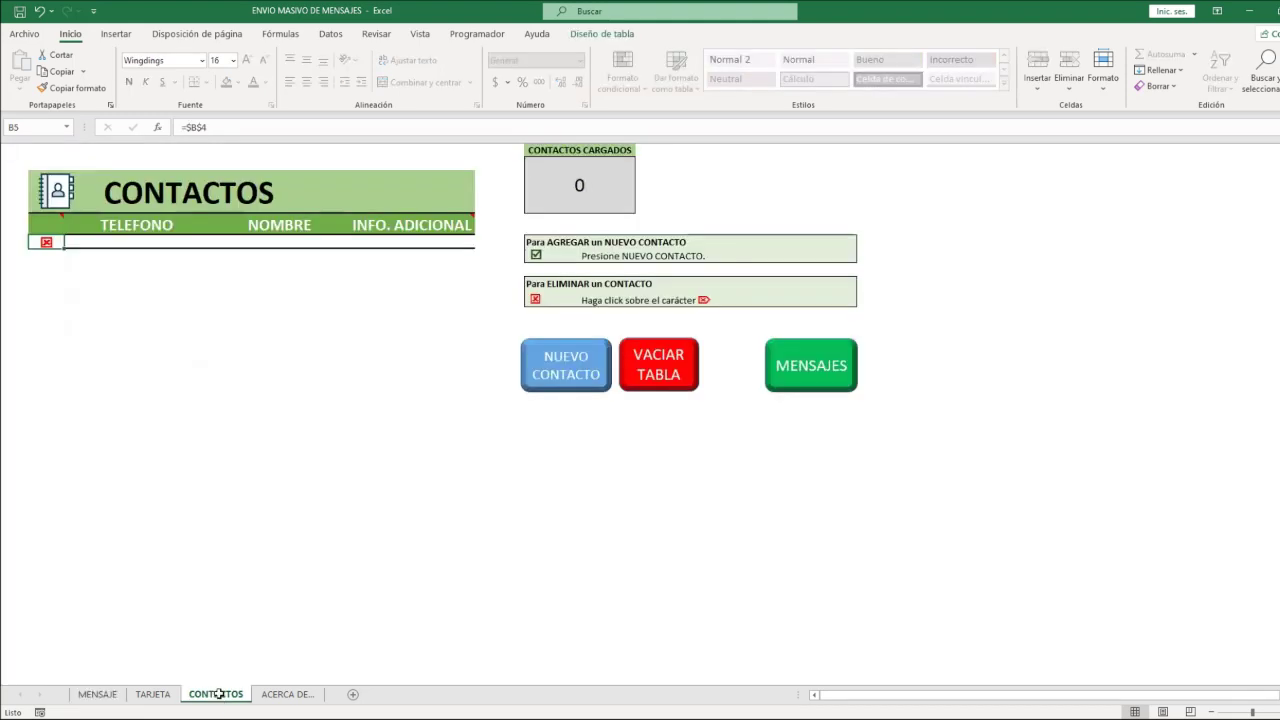
click(133, 238)
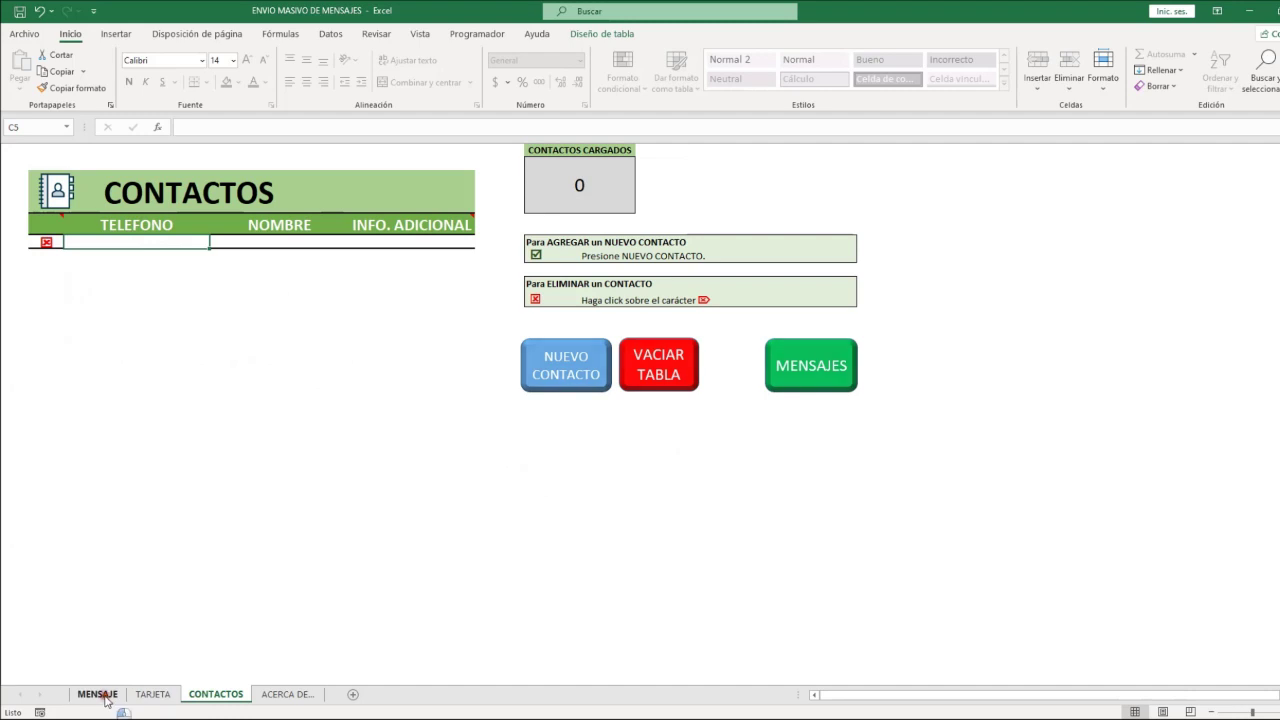
click(108, 696)
click(230, 696)
Step: Add a batch of empty contact rows to the table using the NUEVO CONTACTO button
click(565, 377)
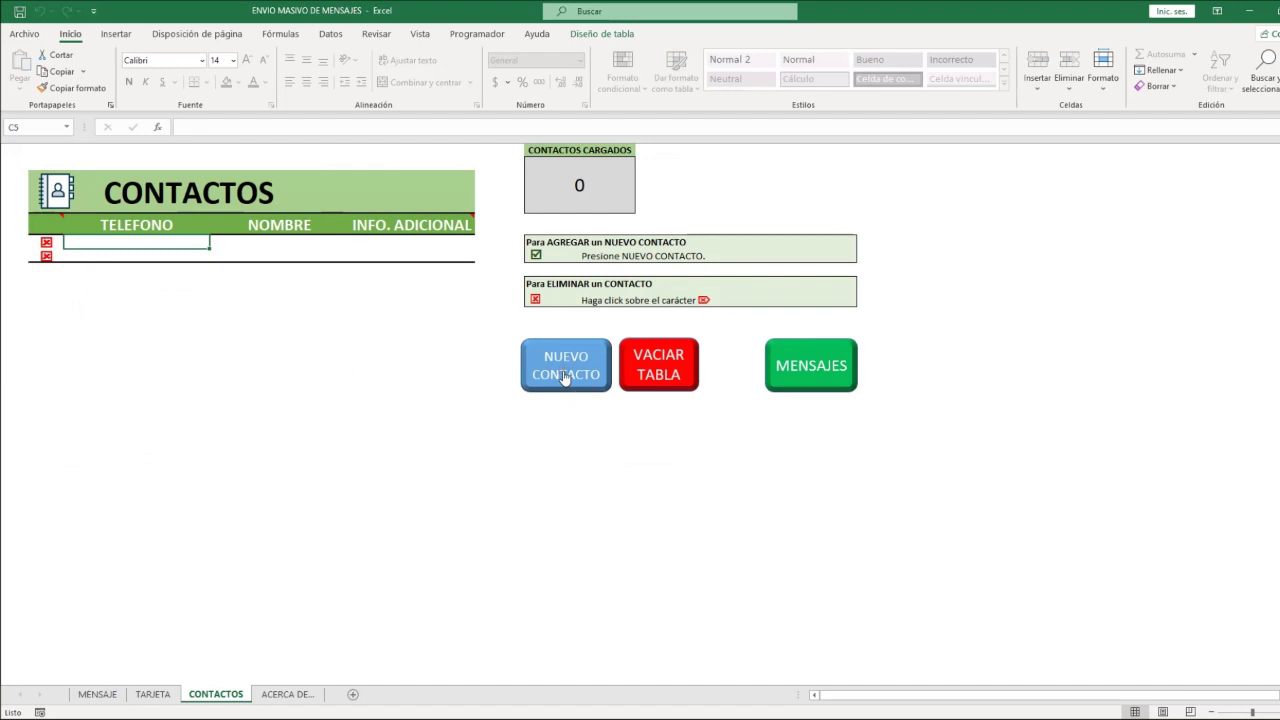
click(565, 377)
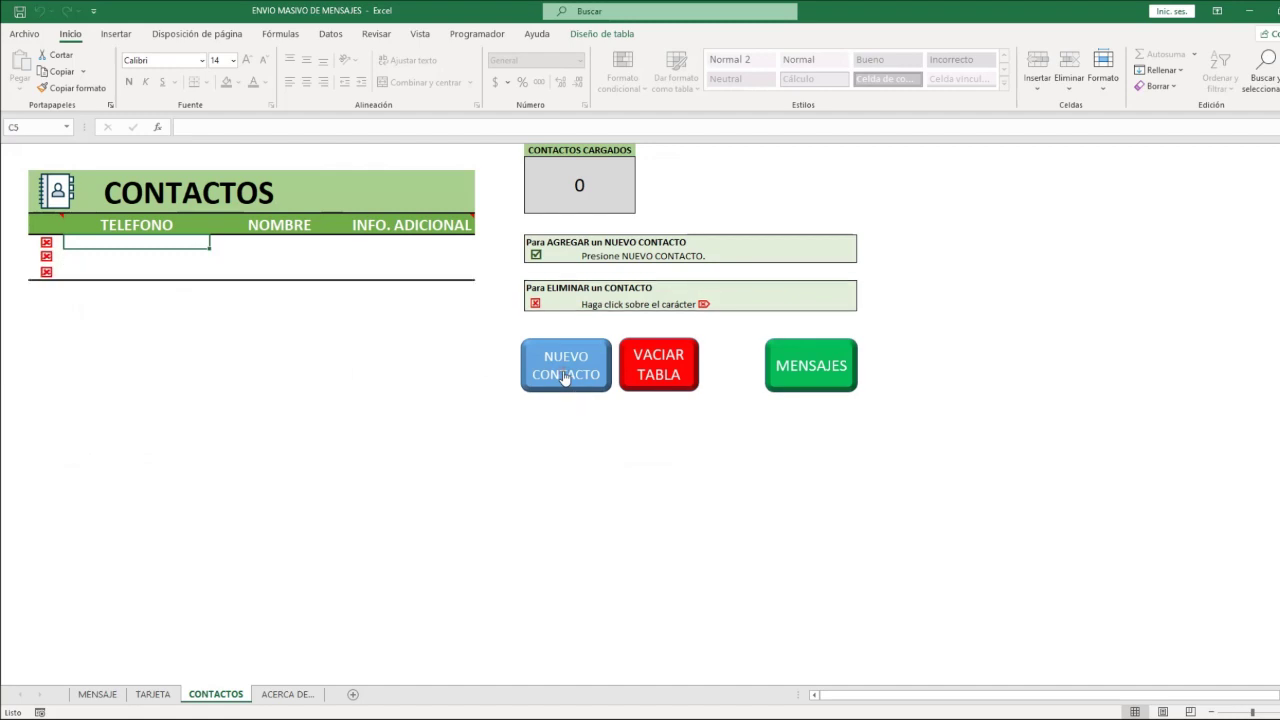
click(565, 377)
click(565, 377)
click(565, 377)
click(565, 377)
click(565, 377)
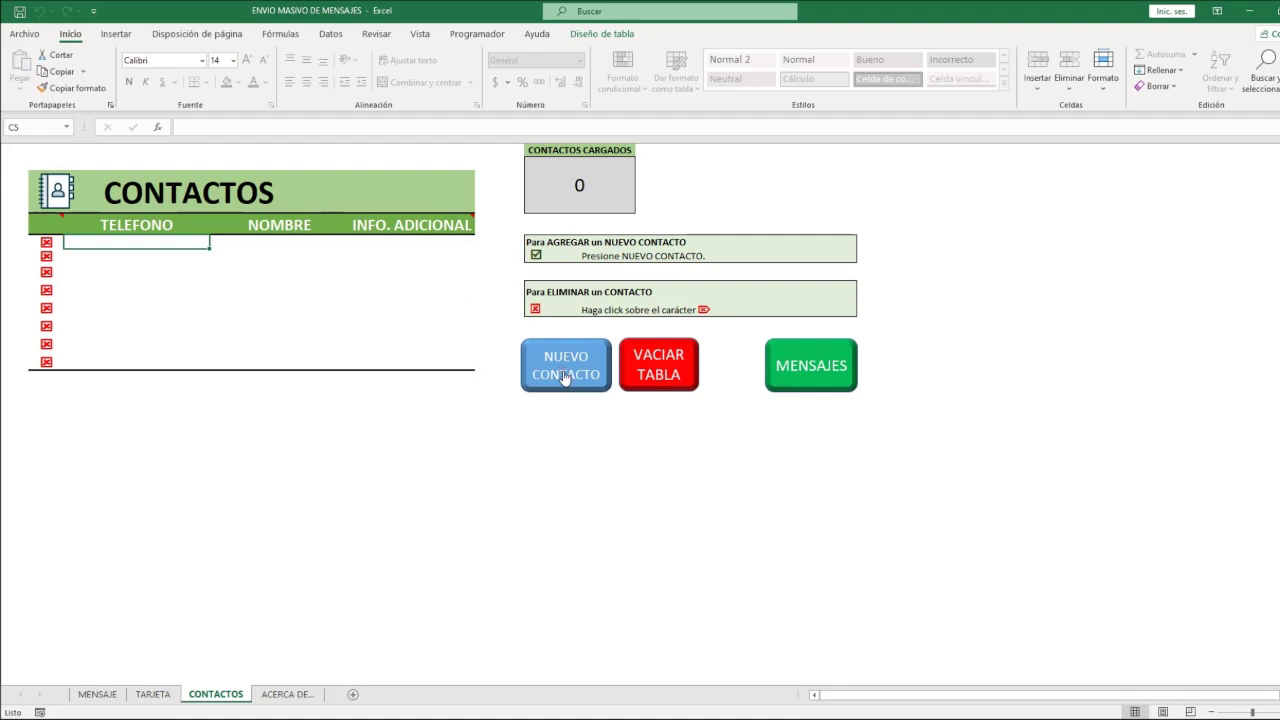
click(565, 377)
click(565, 377)
click(565, 377)
click(565, 377)
click(565, 377)
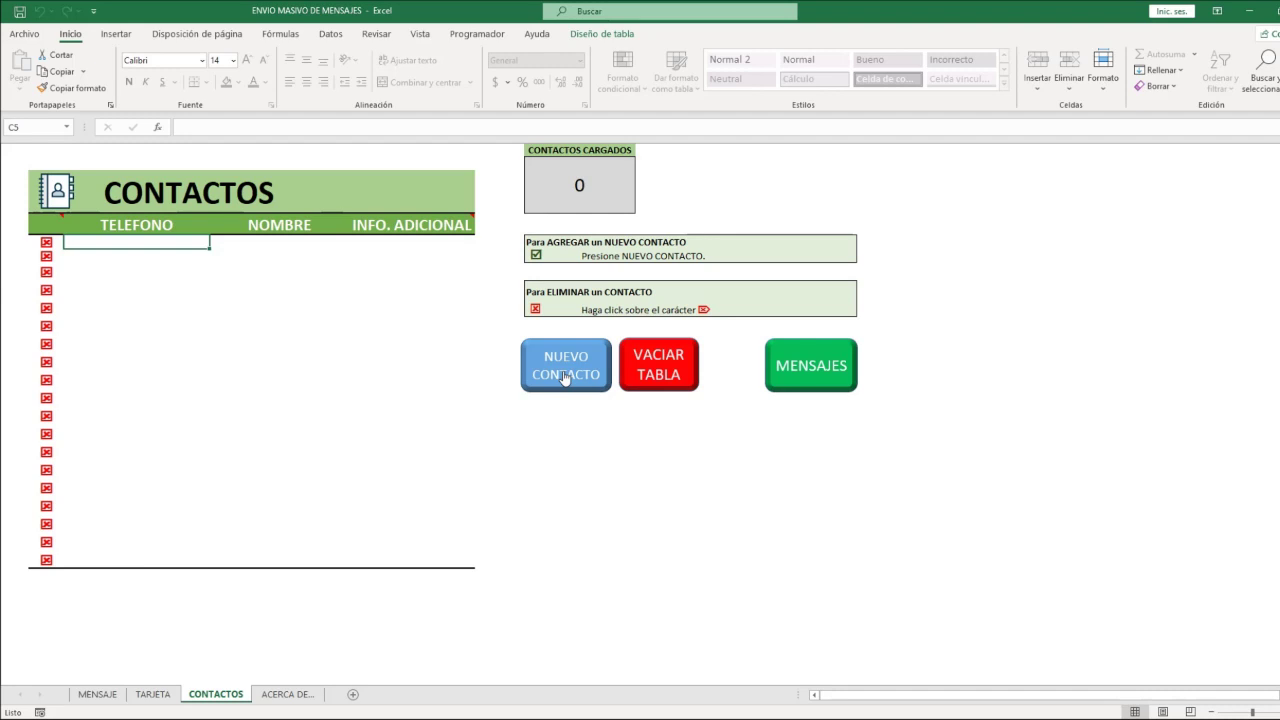
click(538, 371)
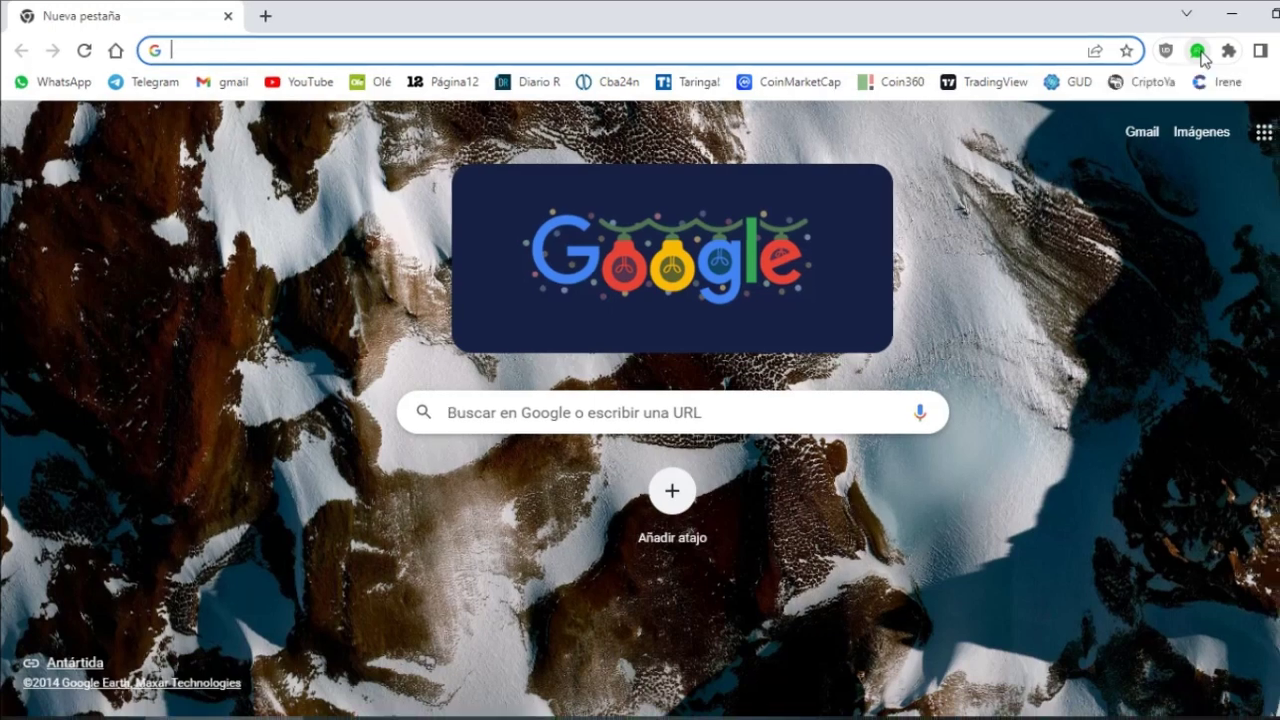
Step: Open WhatsApp Web and the Backup WA Chats export panel with Excel format, then return to Excel
click(1199, 52)
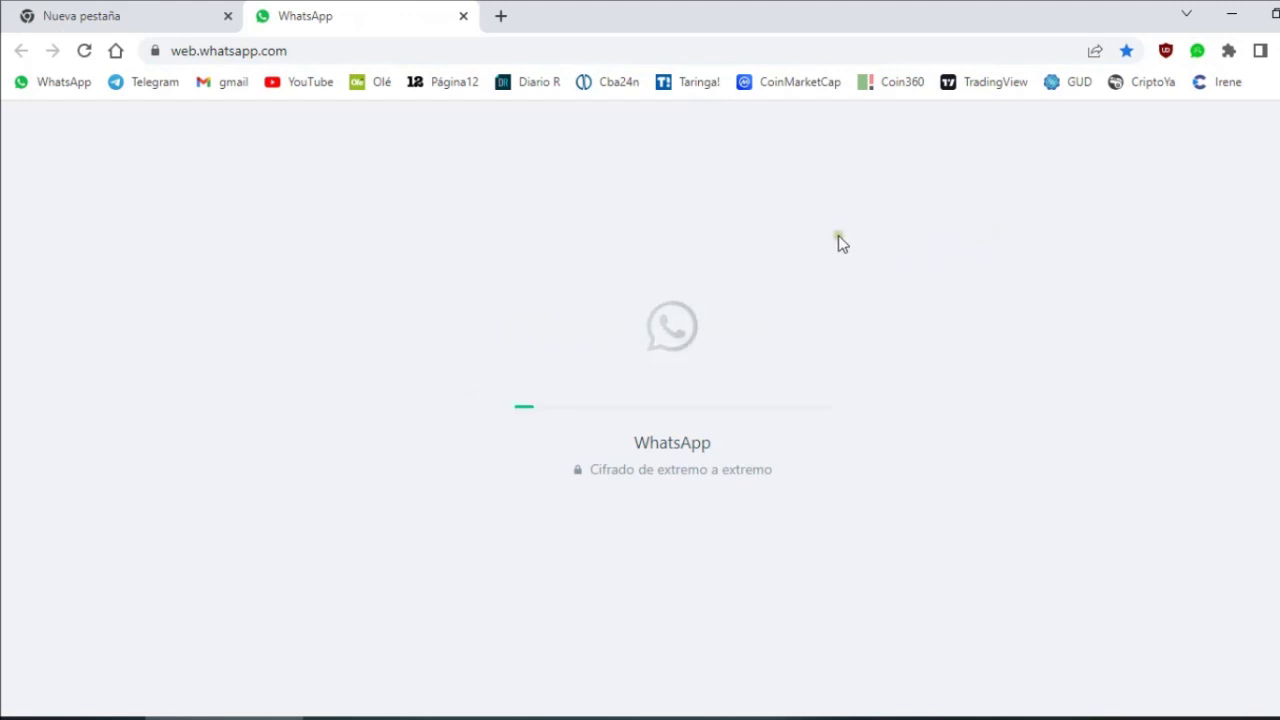
click(1204, 50)
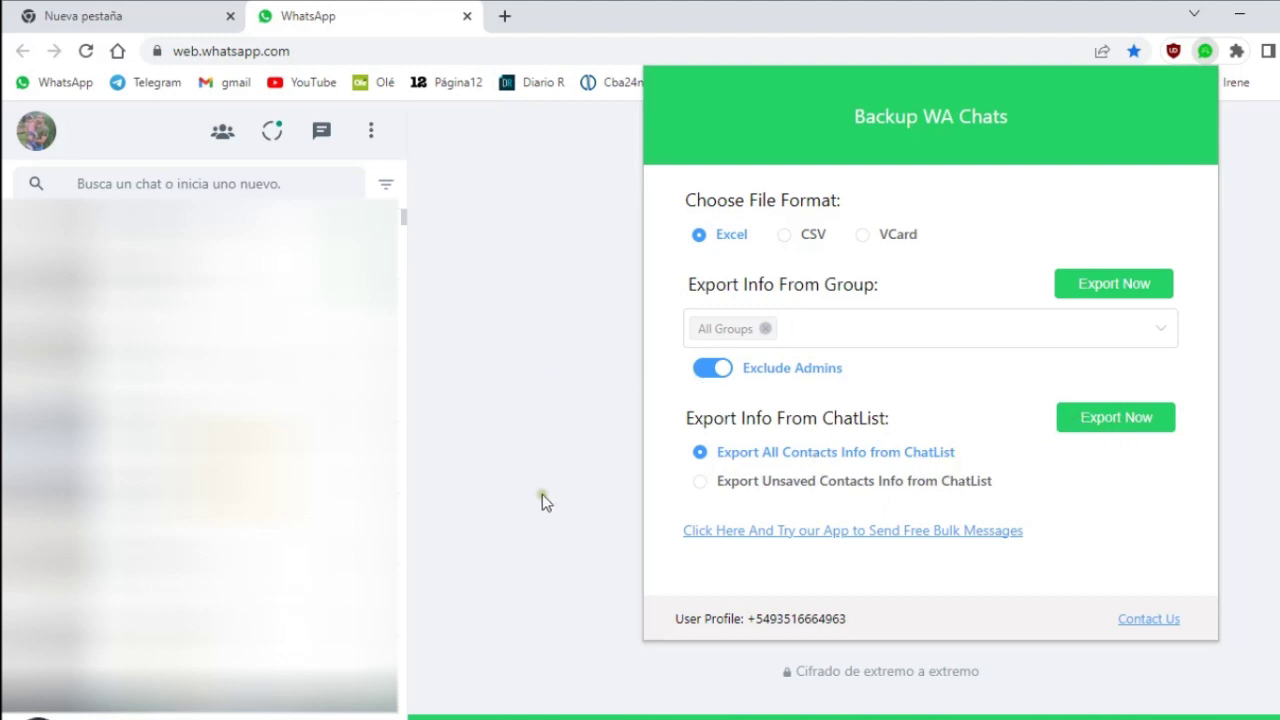
click(465, 655)
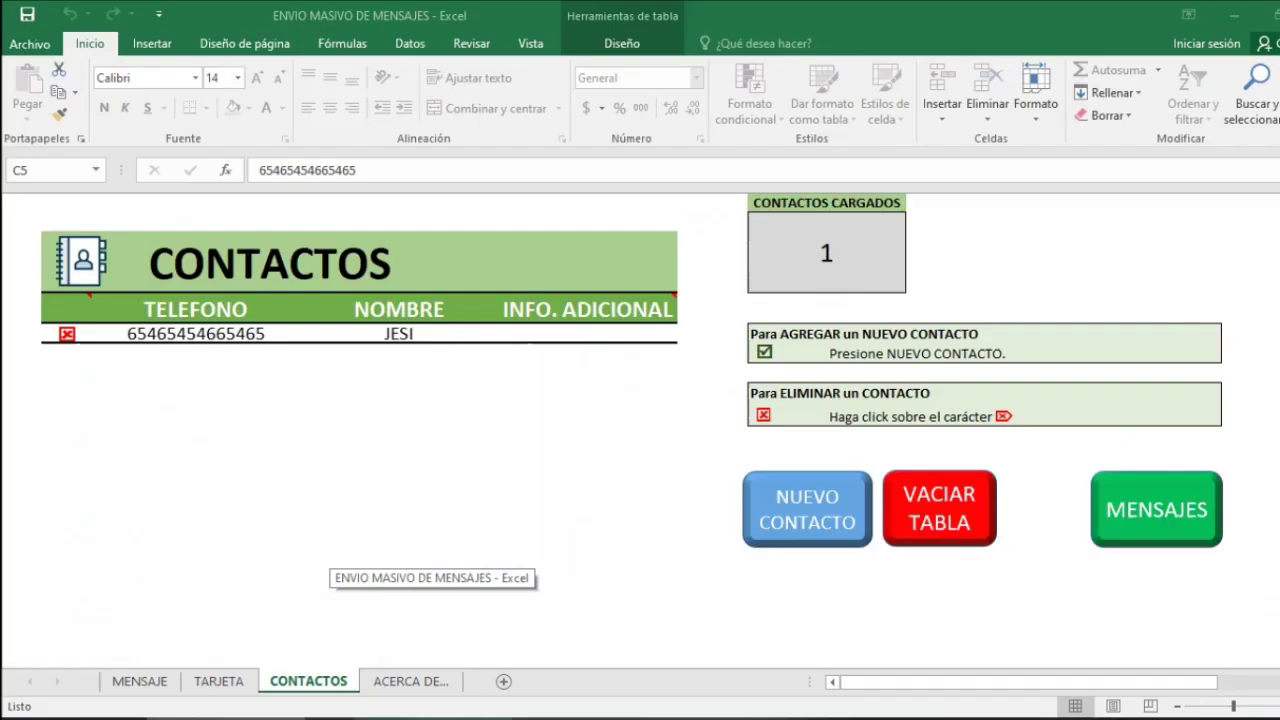